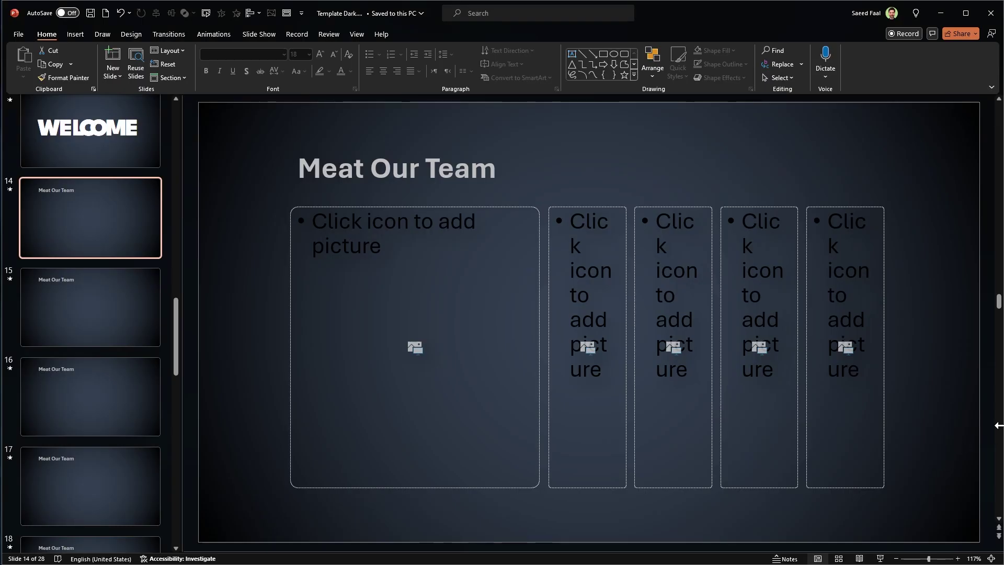
Step: Drag the team photos from the folder into the five picture placeholders on the Meat Our Team slide
{"action": "left_click_drag", "start_coordinate": [966, 429], "coordinate": [853, 437]}
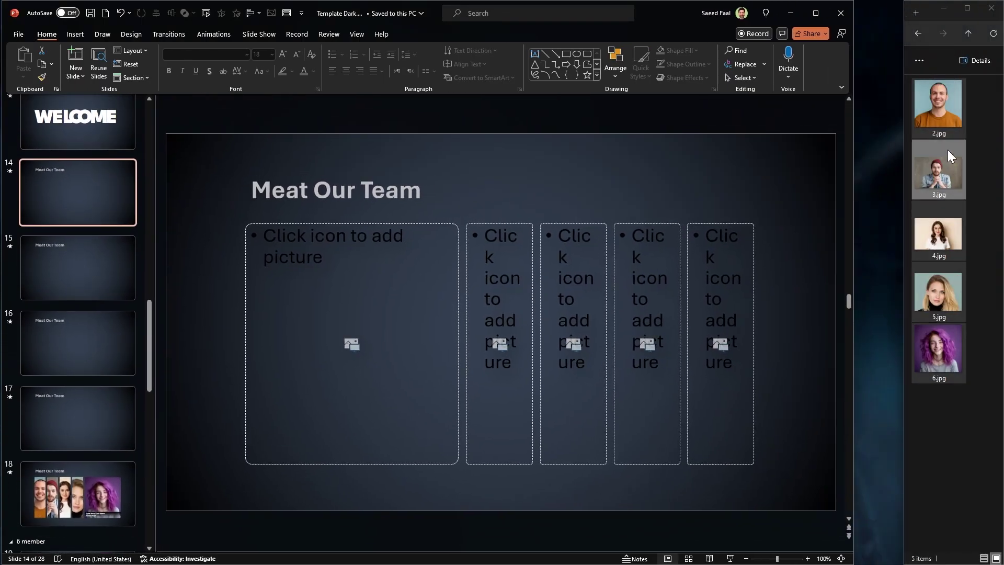
{"action": "left_click", "coordinate": [940, 117]}
{"action": "left_click_drag", "start_coordinate": [940, 118], "coordinate": [507, 328]}
{"action": "left_click_drag", "start_coordinate": [402, 340], "coordinate": [405, 343]}
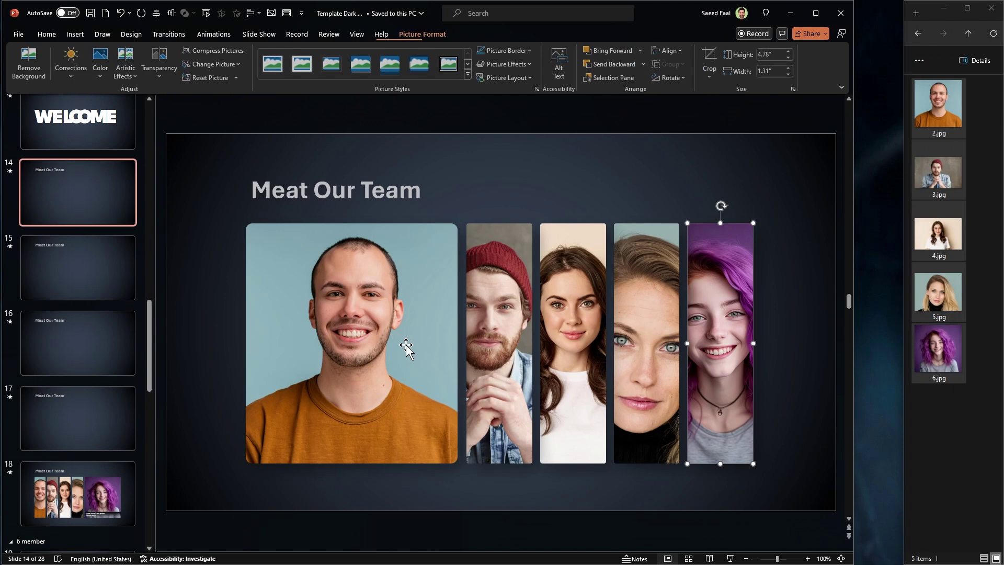
{"action": "left_click", "coordinate": [614, 491]}
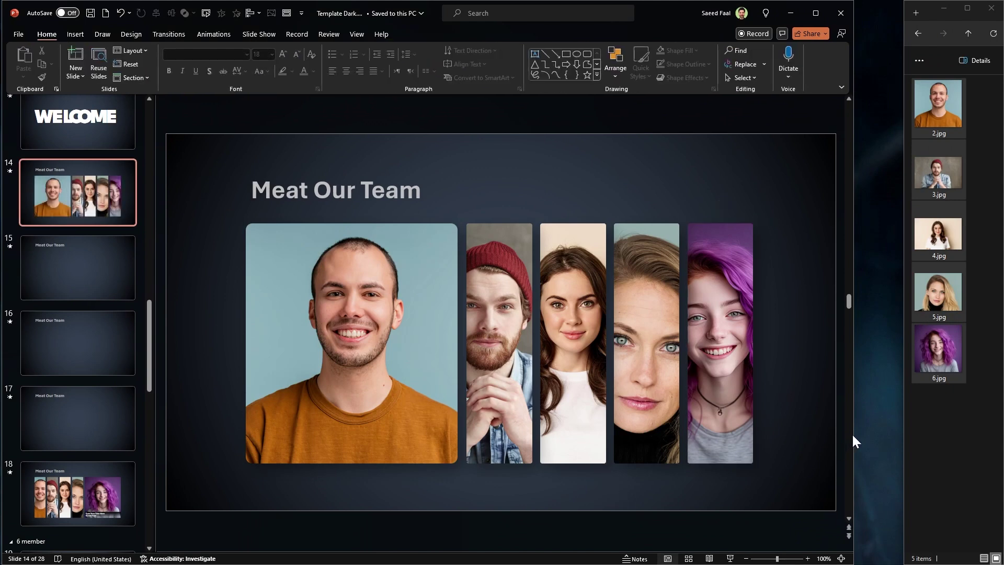
{"action": "left_click_drag", "start_coordinate": [854, 436], "coordinate": [1002, 436]}
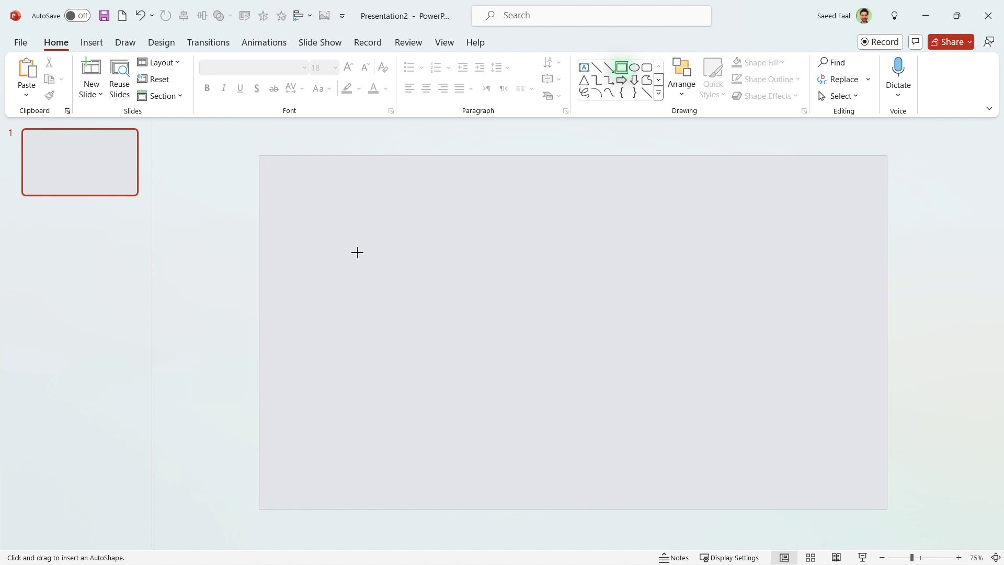
Step: Draw a tall teal rectangle and duplicate it with Ctrl+D into a stepped diagonal row of seven
{"action": "left_click_drag", "start_coordinate": [318, 298], "coordinate": [337, 387]}
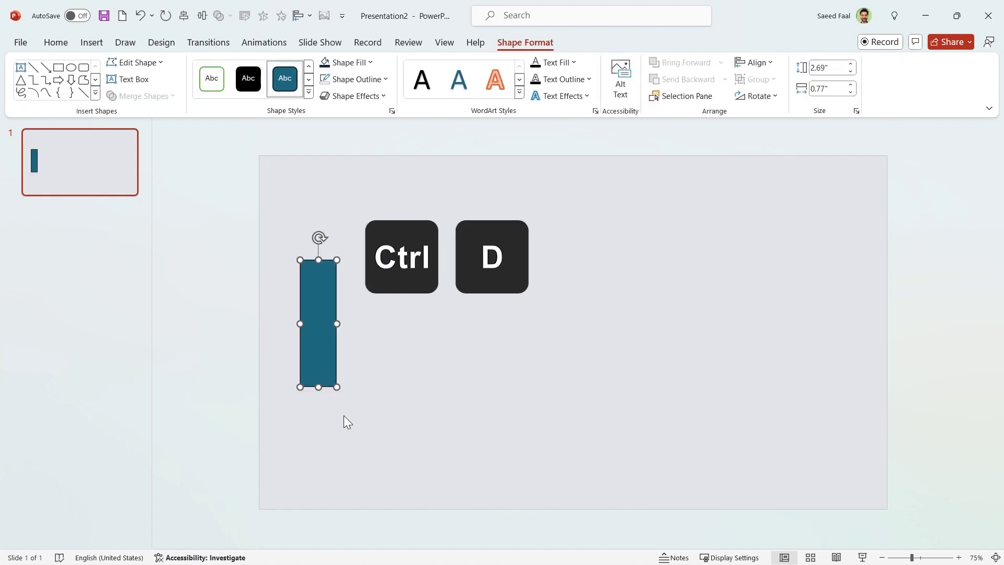
{"action": "key", "text": "ctrl+d"}
{"action": "left_click_drag", "start_coordinate": [326, 380], "coordinate": [358, 365]}
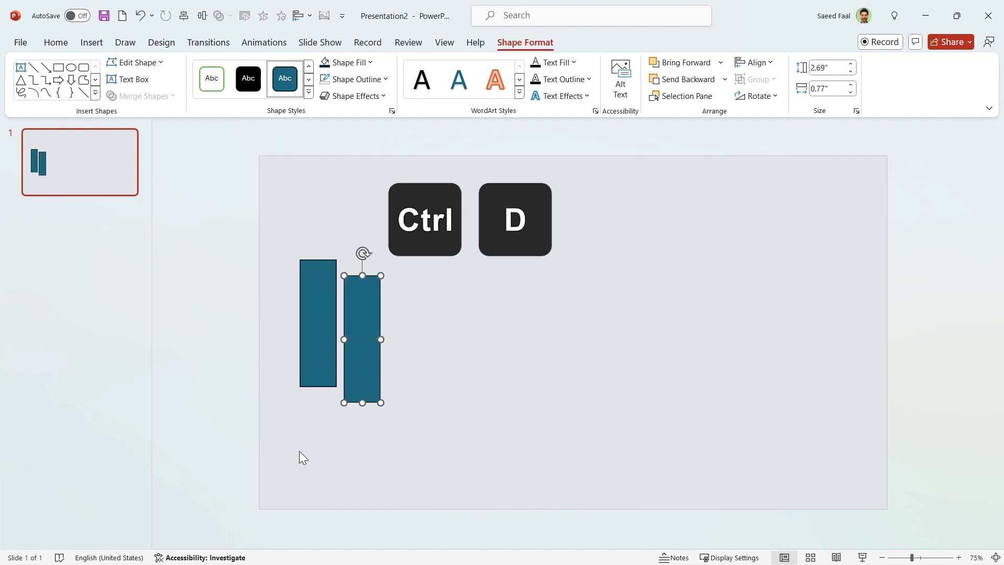
{"action": "key", "text": "ctrl+d"}
{"action": "key", "text": "ctrl+d"}
{"action": "key", "text": "ctrl+d"}
{"action": "key", "text": "ctrl+d"}
{"action": "key", "text": "ctrl+d"}
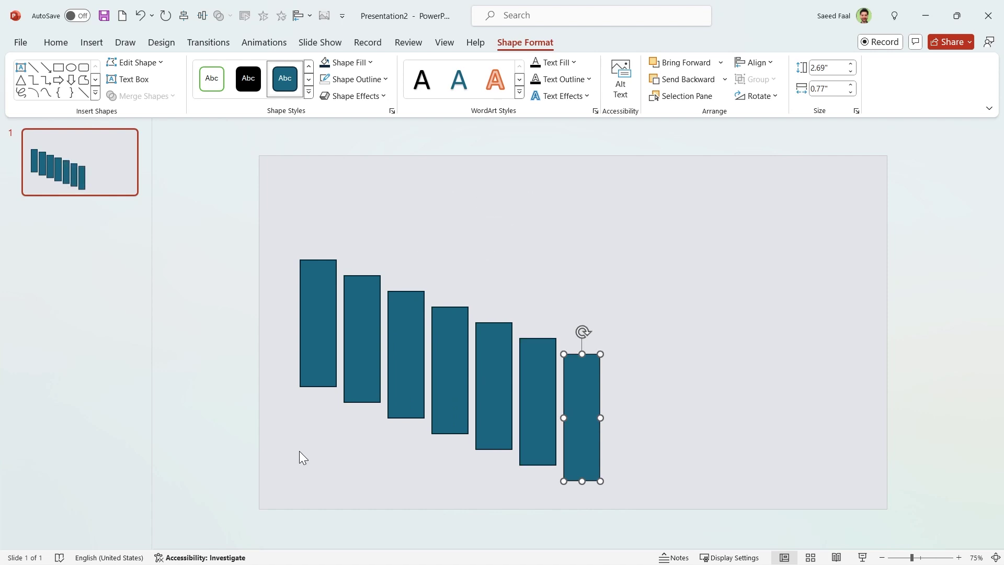
Step: Delete six rectangles and duplicate the remaining one into a row of nine edge-to-edge rectangles
{"action": "left_click_drag", "start_coordinate": [771, 187], "coordinate": [308, 525]}
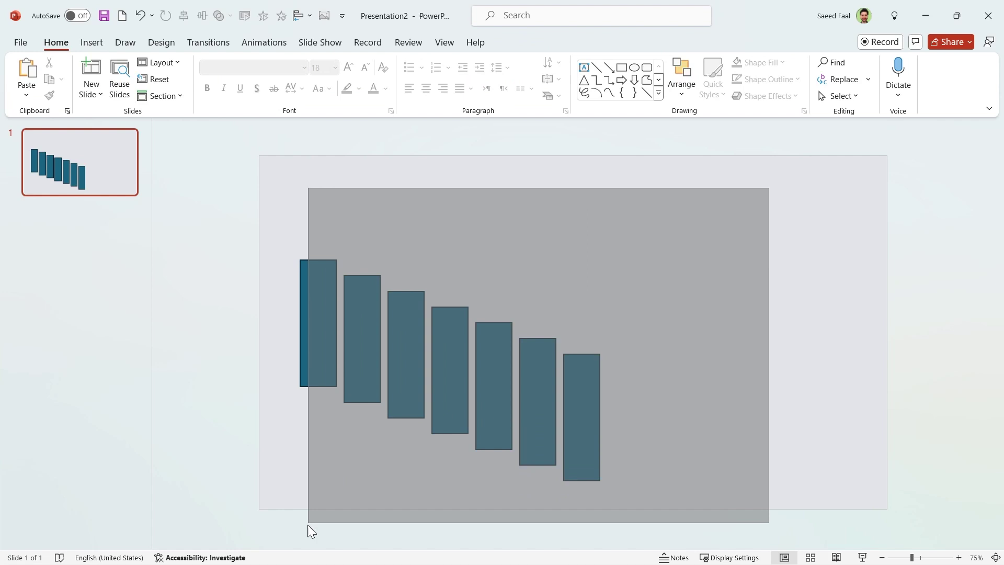
{"action": "key", "text": "Delete"}
{"action": "left_click", "coordinate": [316, 328]}
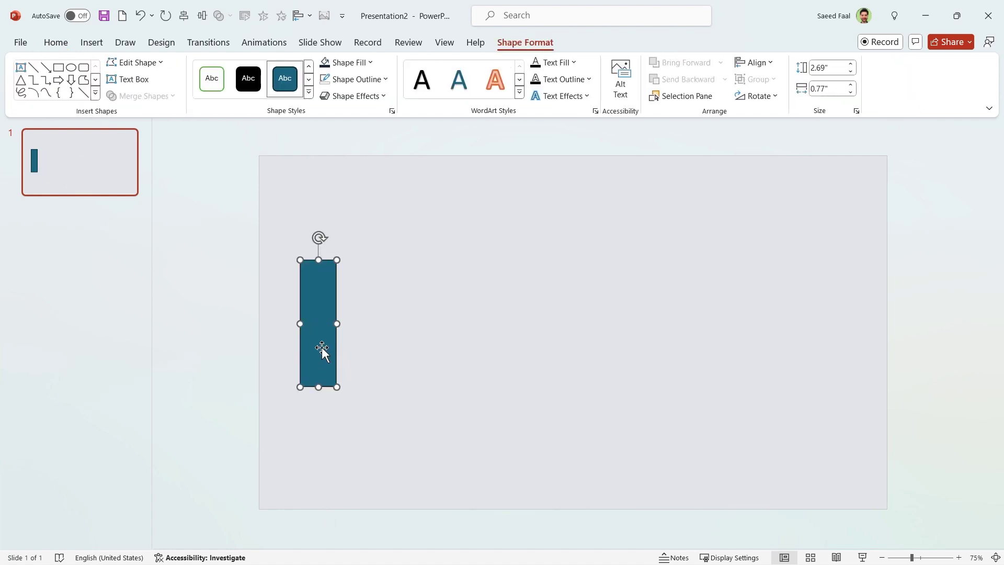
{"action": "key", "text": "ctrl+d"}
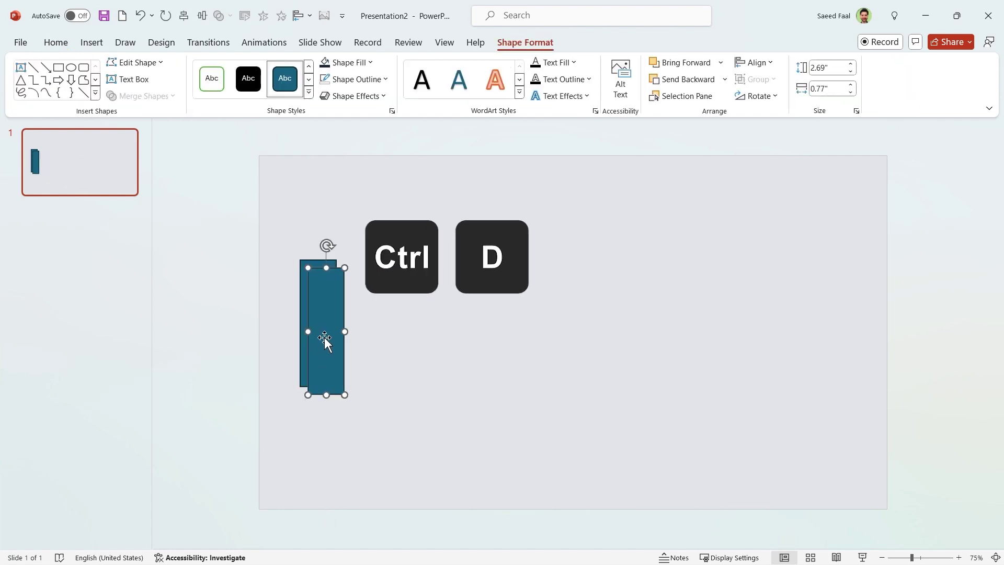
{"action": "left_click_drag", "start_coordinate": [324, 337], "coordinate": [355, 330]}
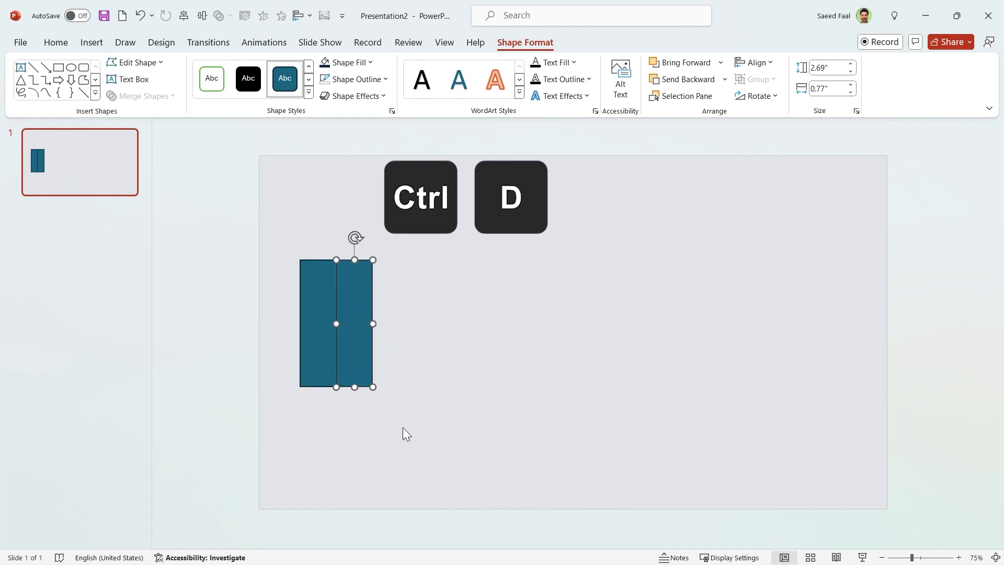
{"action": "key", "text": "ctrl+d"}
{"action": "key", "text": "ctrl+d"}
{"action": "key", "text": "ctrl+d"}
{"action": "key", "text": "ctrl+d"}
{"action": "key", "text": "ctrl+d"}
{"action": "key", "text": "ctrl+d"}
{"action": "key", "text": "ctrl+d"}
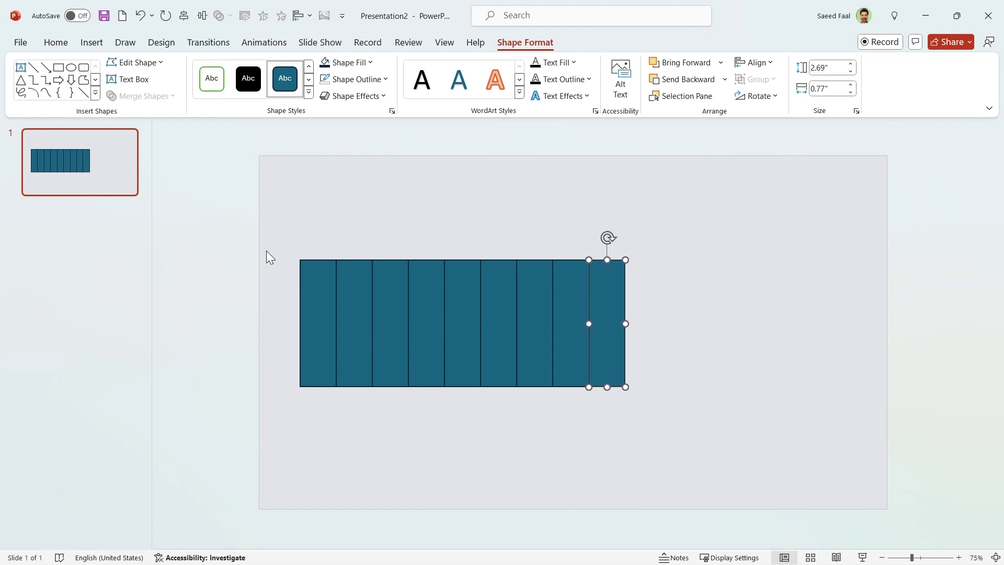
Step: Group the nine rectangles and stretch the group to cover the whole slide
{"action": "left_click_drag", "start_coordinate": [272, 218], "coordinate": [718, 437]}
{"action": "key", "text": "ctrl+g"}
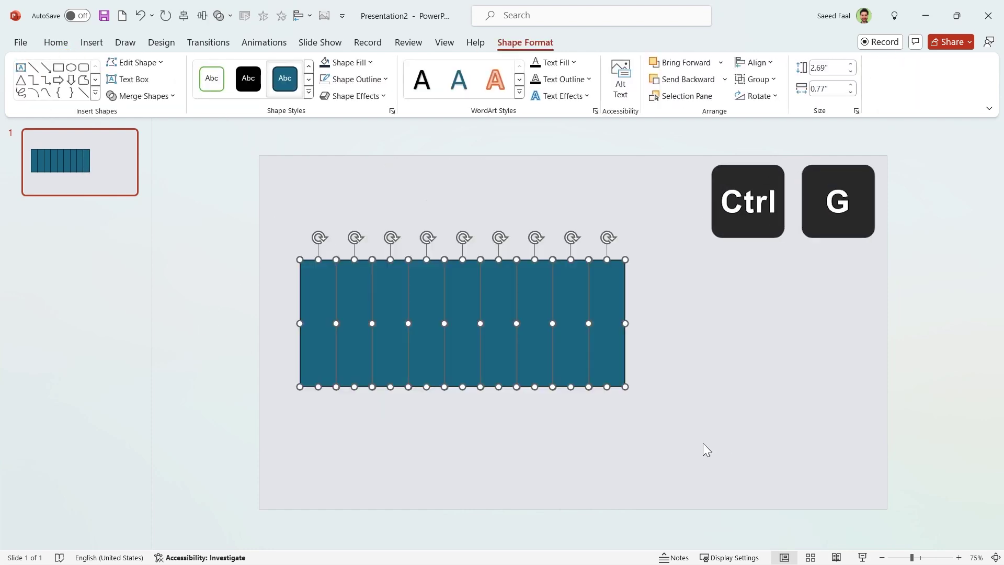
{"action": "left_click_drag", "start_coordinate": [466, 338], "coordinate": [427, 238]}
{"action": "left_click_drag", "start_coordinate": [588, 287], "coordinate": [888, 509]}
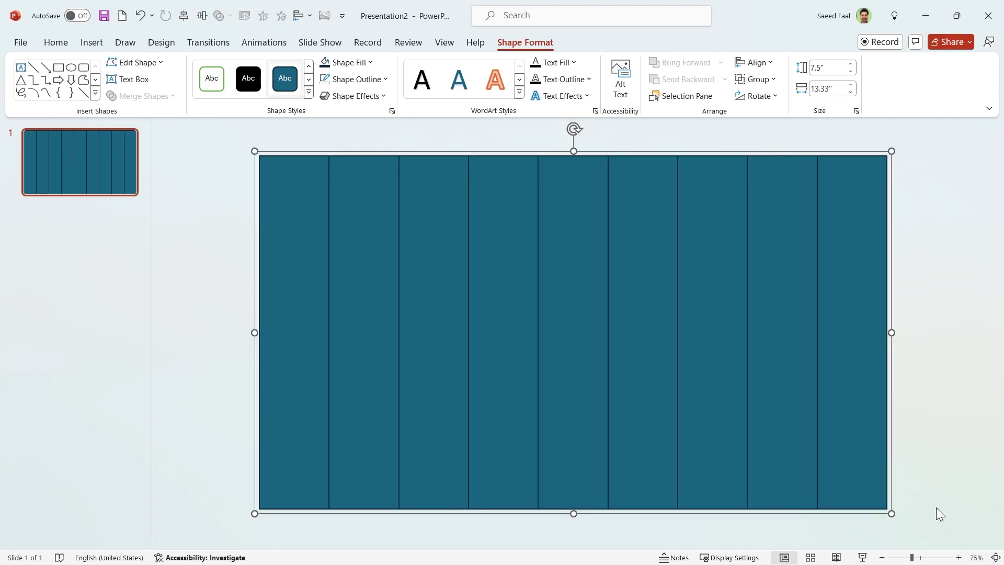
Step: Give the nine-strip group a 10 pt outline in Format Shape
{"action": "right_click", "coordinate": [534, 352]}
{"action": "left_click", "coordinate": [577, 320]}
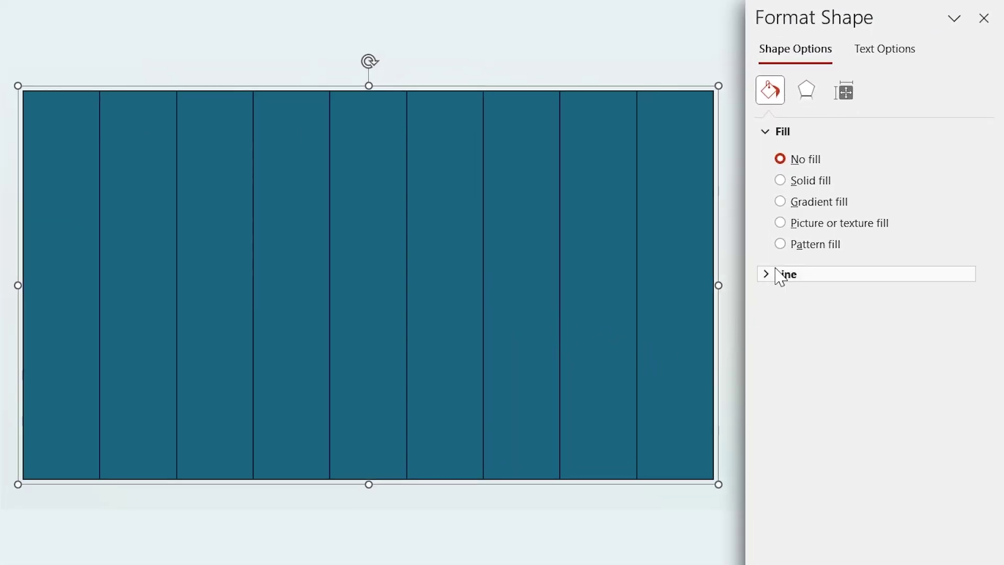
{"action": "left_click", "coordinate": [779, 274]}
{"action": "left_click_drag", "start_coordinate": [933, 428], "coordinate": [852, 427]}
{"action": "type", "text": "10"}
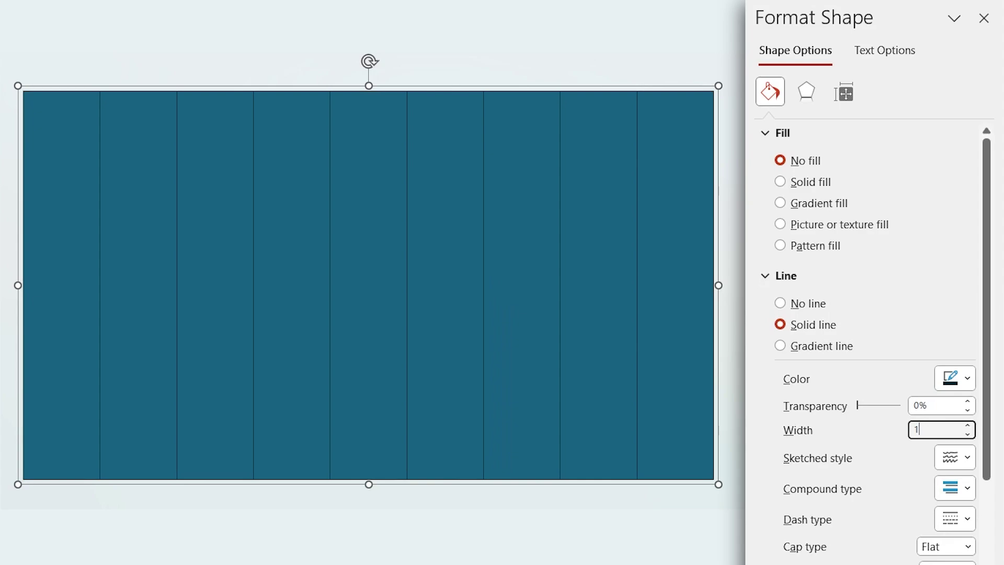
{"action": "left_click", "coordinate": [984, 20]}
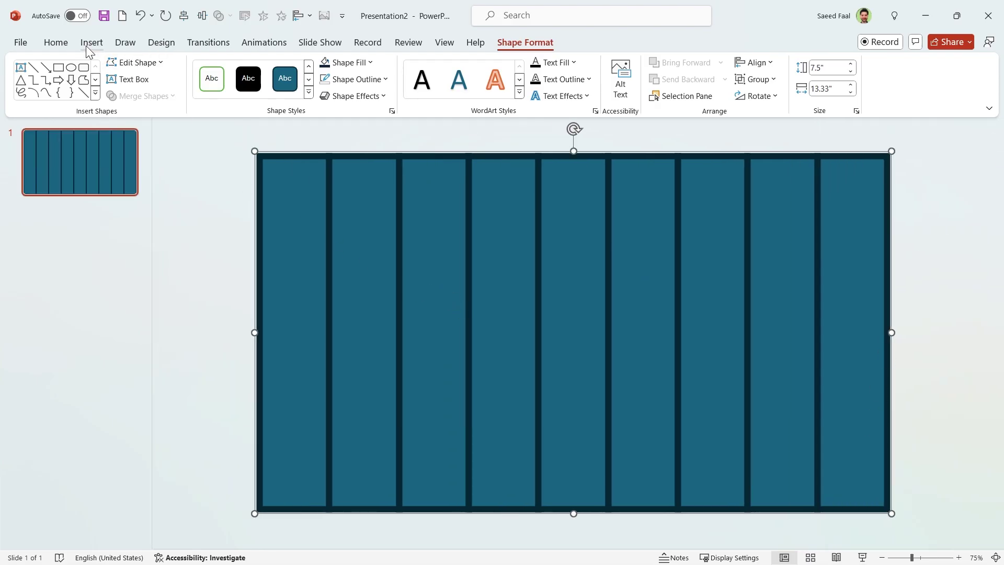
Step: Insert the picture 2.jpg from this device onto the slide
{"action": "left_click", "coordinate": [91, 42]}
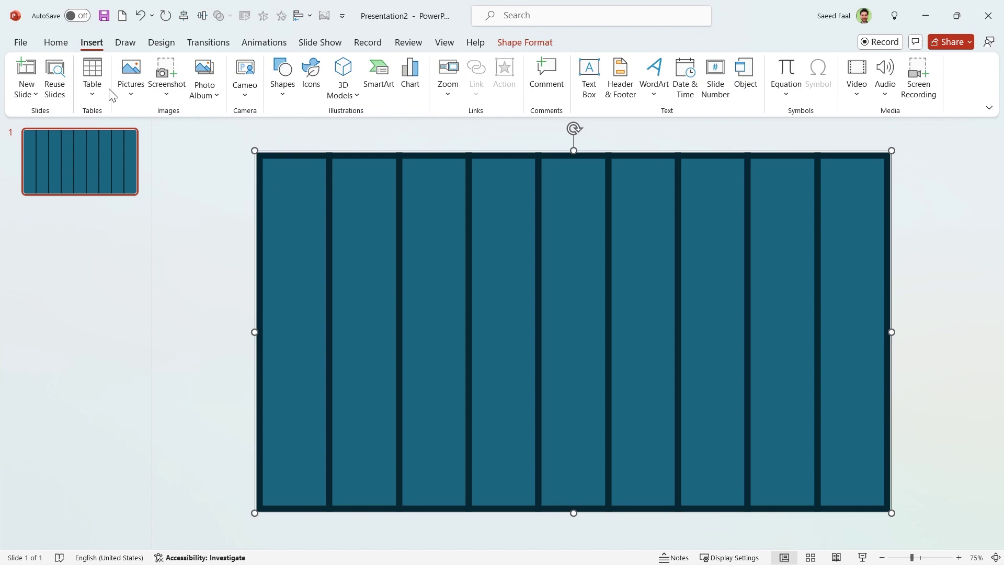
{"action": "left_click", "coordinate": [135, 97]}
{"action": "left_click", "coordinate": [164, 135]}
{"action": "left_click", "coordinate": [154, 125]}
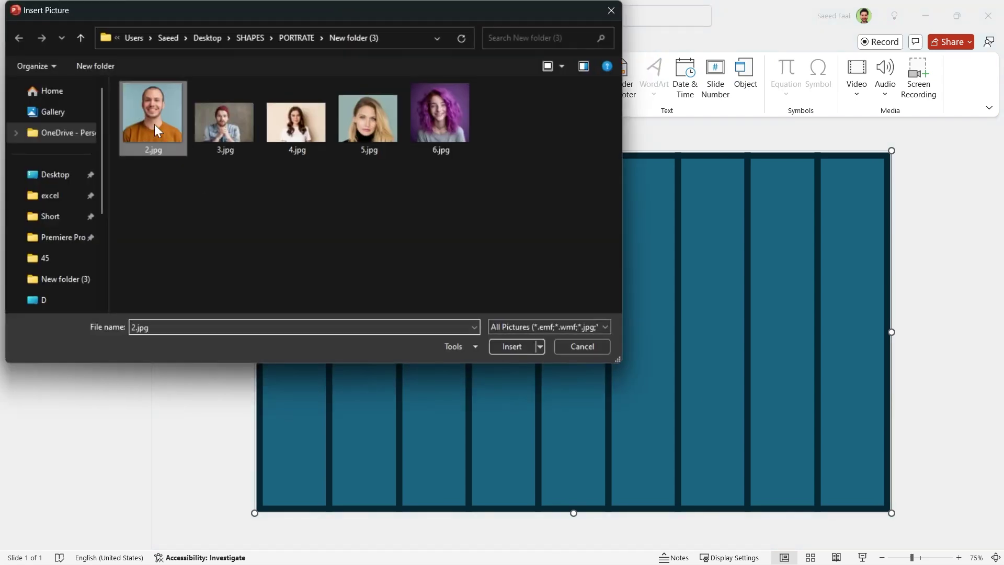
{"action": "left_click", "coordinate": [517, 349]}
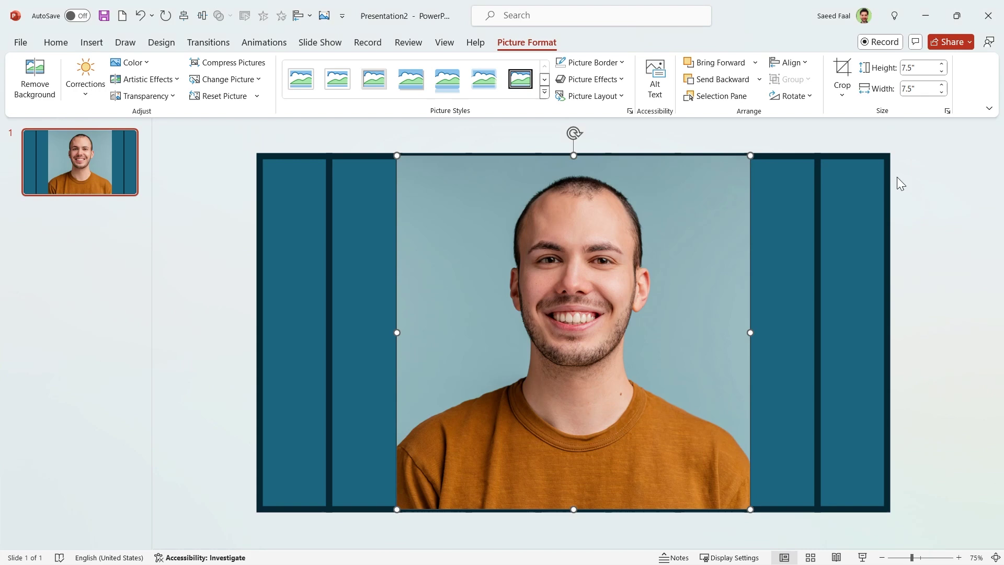
Step: Set the photo's height to 4.75" and crop it to a rounded rectangle
{"action": "left_click", "coordinate": [922, 67]}
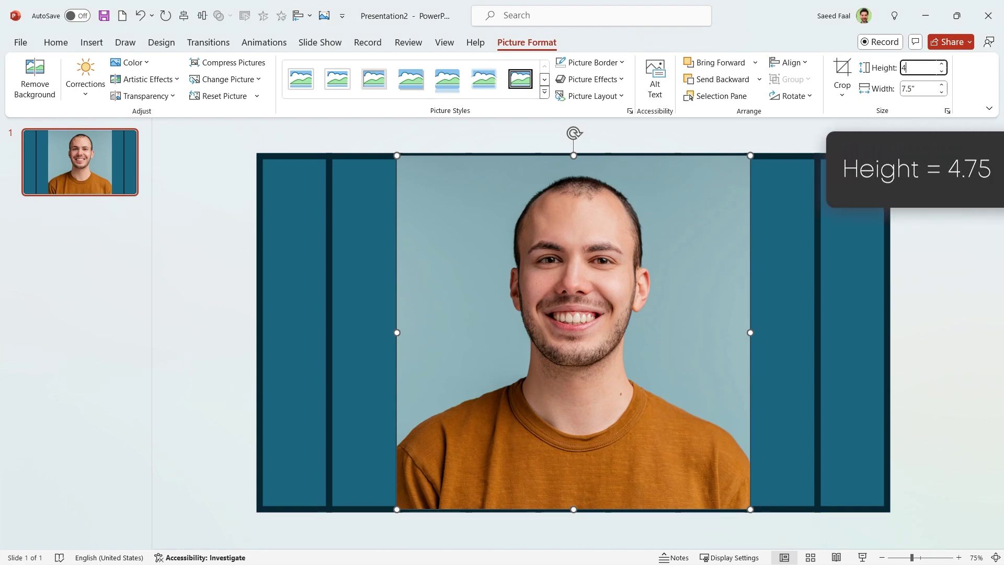
{"action": "type", "text": "4.75"}
{"action": "key", "text": "Return"}
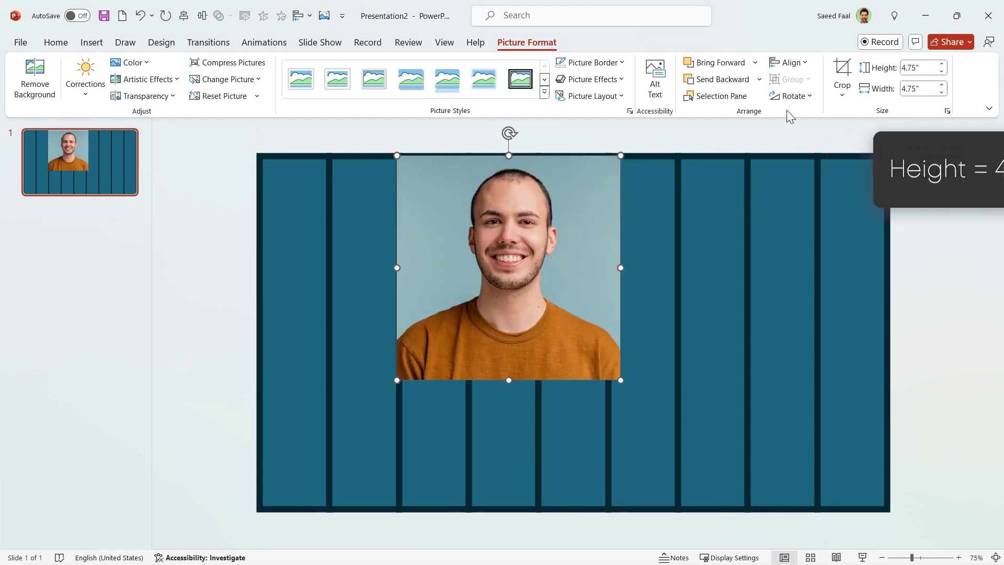
{"action": "left_click", "coordinate": [842, 94]}
{"action": "mouse_move", "coordinate": [858, 133]}
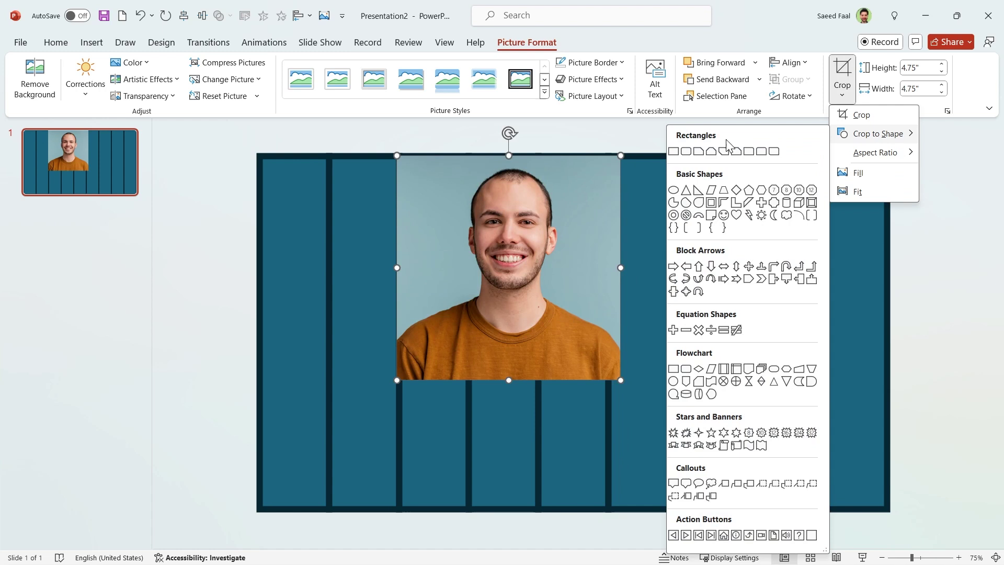
{"action": "left_click", "coordinate": [686, 151]}
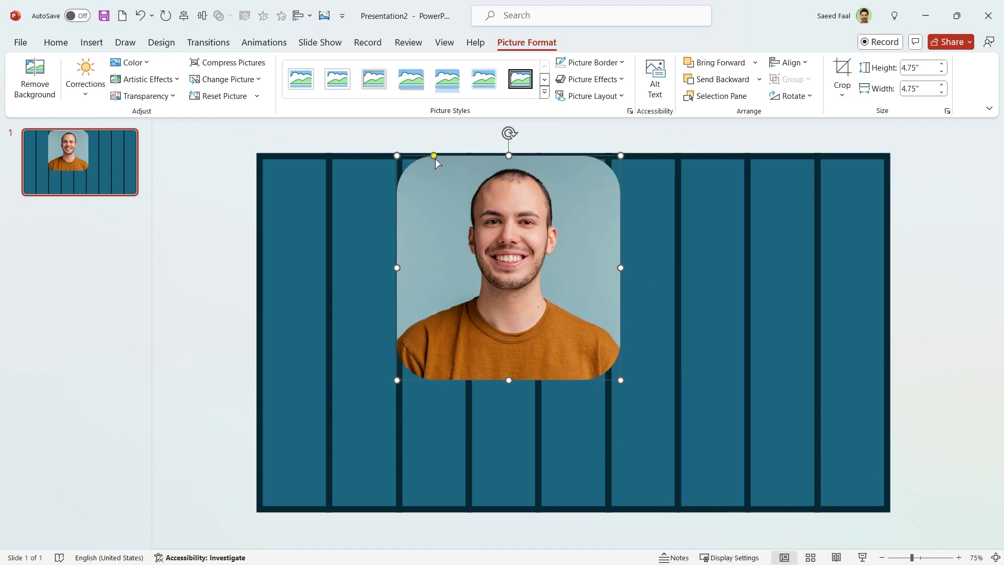
Step: Move the portrait down and left over the strips, keeping its original corner rounding
{"action": "left_click_drag", "start_coordinate": [432, 155], "coordinate": [406, 156]}
{"action": "key", "text": "ctrl+z"}
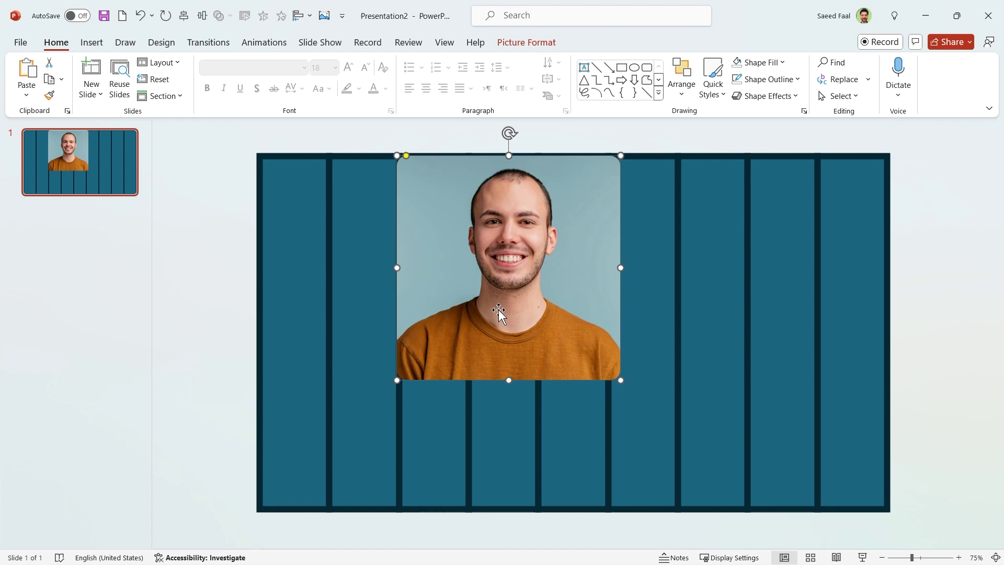
{"action": "left_click_drag", "start_coordinate": [510, 305], "coordinate": [434, 370]}
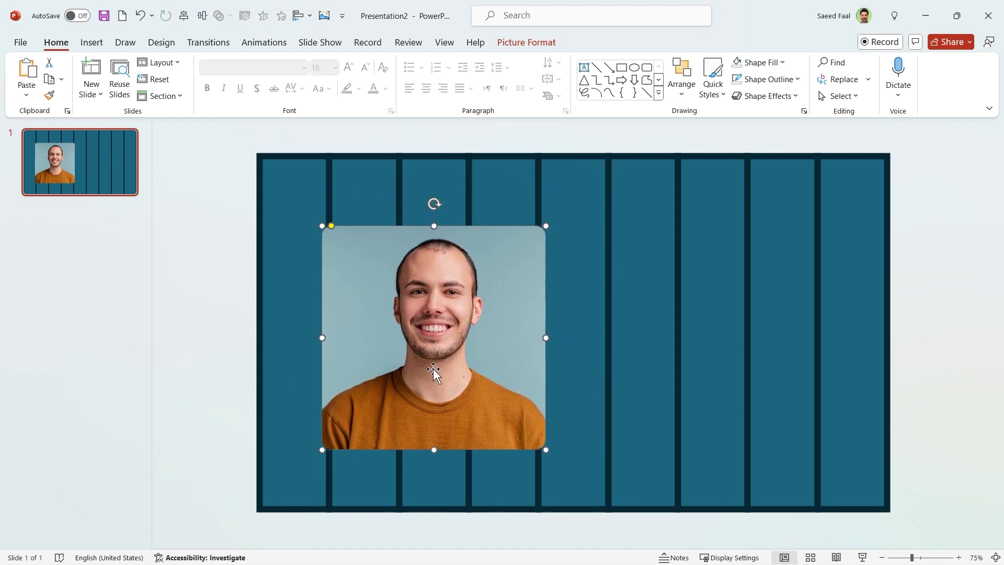
Step: Trim the portrait slightly from both sides to span three strips, undoing a trial squeeze
{"action": "scroll", "coordinate": [433, 368], "scroll_direction": "up", "scroll_amount": 5}
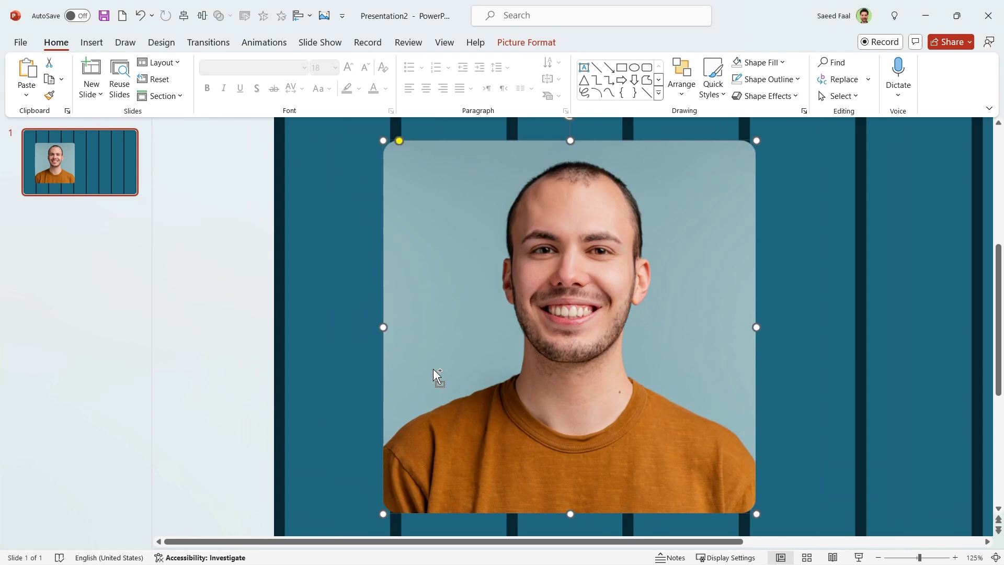
{"action": "left_click_drag", "start_coordinate": [384, 328], "coordinate": [401, 328]}
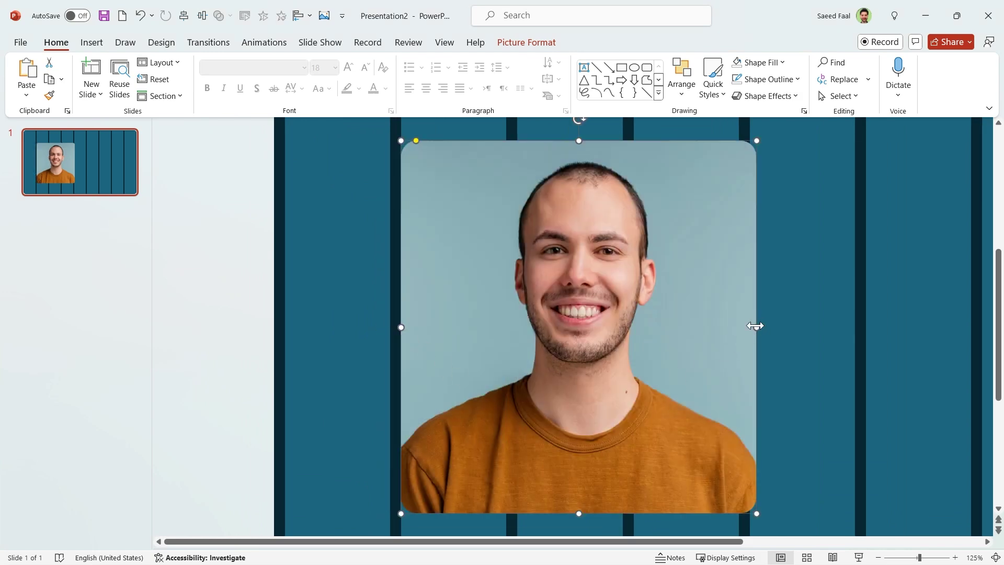
{"action": "mouse_move", "coordinate": [755, 326]}
{"action": "left_mouse_down"}
{"action": "mouse_move", "coordinate": [728, 327]}
{"action": "mouse_move", "coordinate": [740, 326]}
{"action": "left_mouse_up"}
{"action": "scroll", "coordinate": [576, 392], "scroll_direction": "down", "scroll_amount": 5}
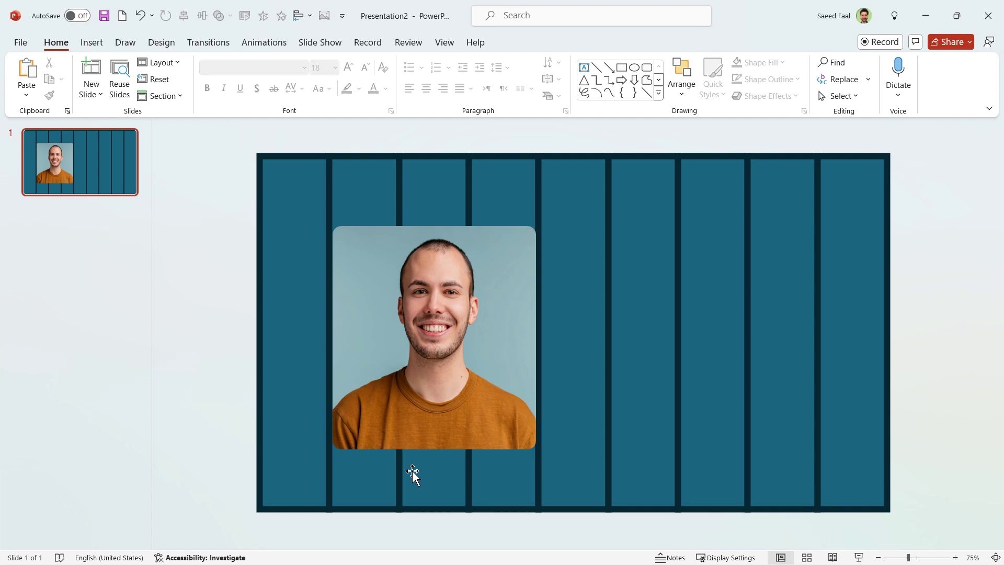
{"action": "left_click", "coordinate": [444, 431]}
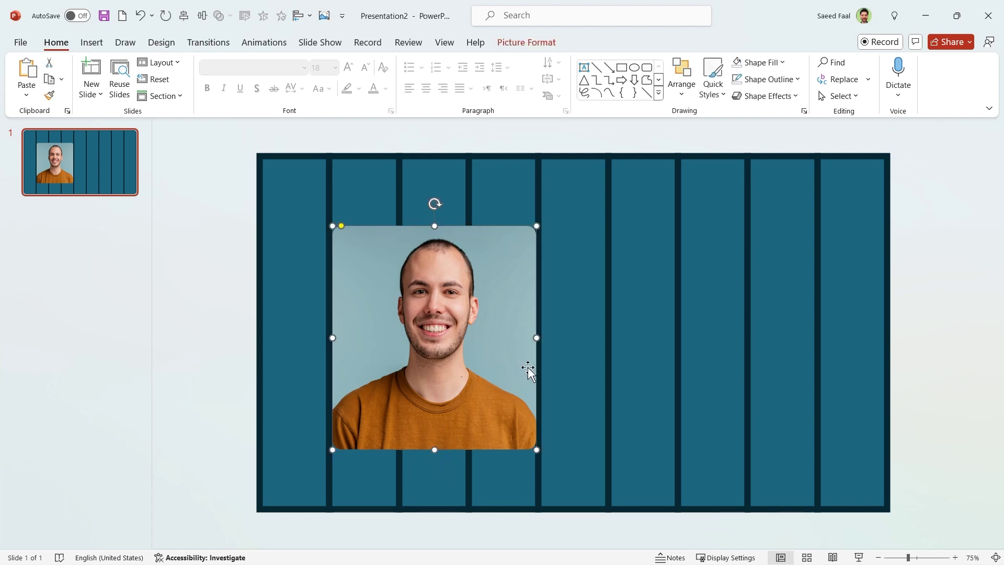
{"action": "left_click_drag", "start_coordinate": [536, 338], "coordinate": [400, 338]}
{"action": "key", "text": "ctrl+z"}
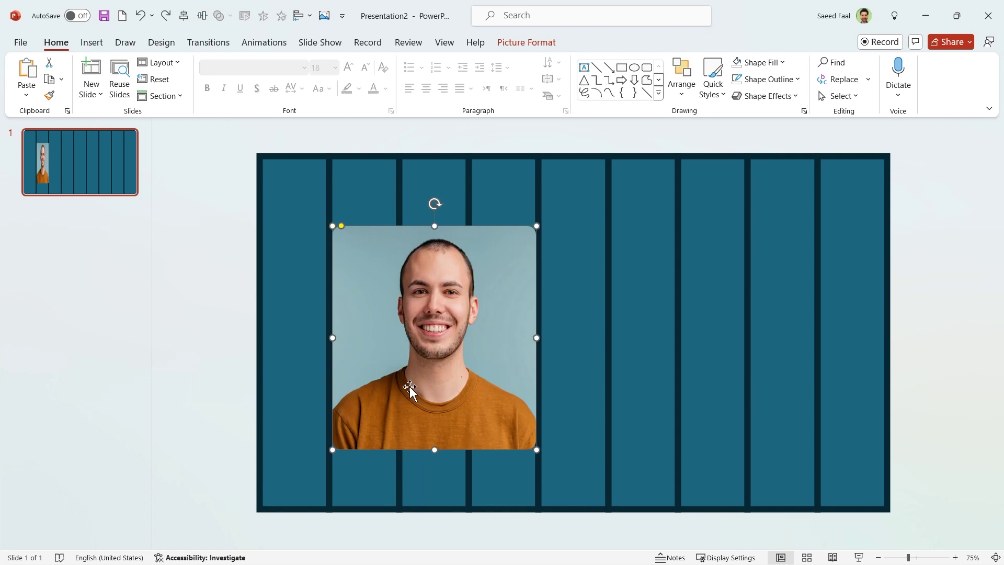
Step: Set the portrait's crop to Fill and exit crop mode
{"action": "left_click", "coordinate": [535, 46]}
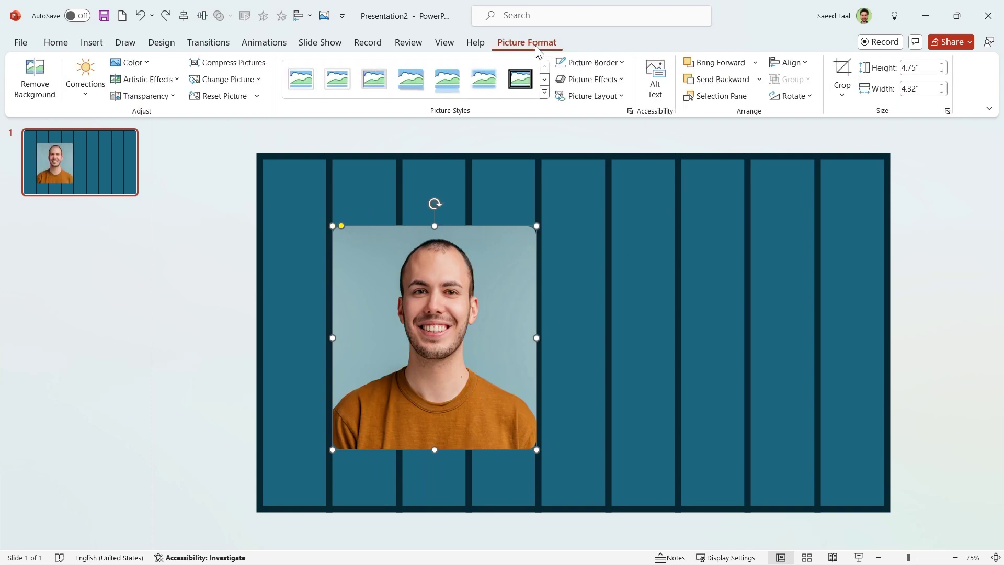
{"action": "left_click", "coordinate": [842, 93]}
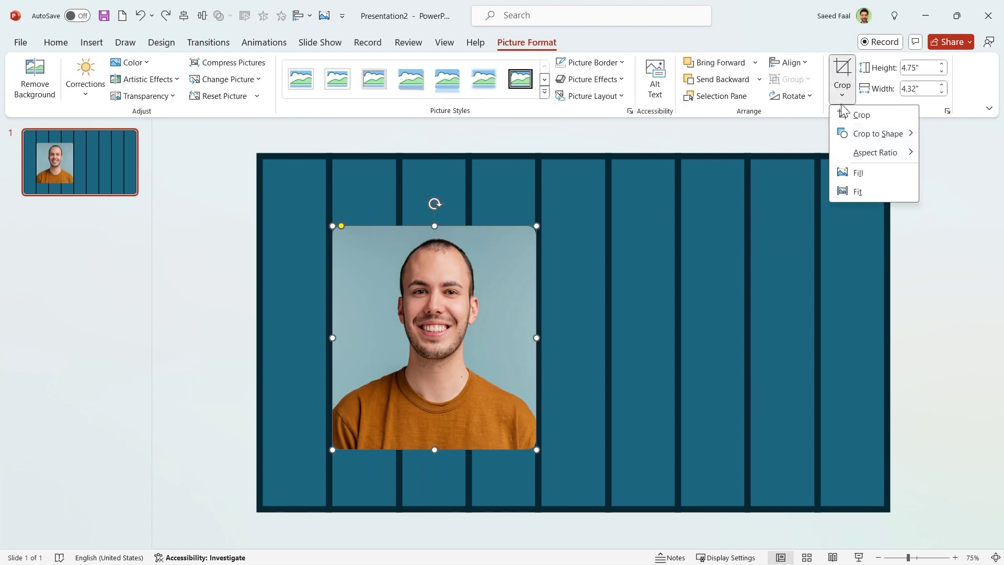
{"action": "left_click", "coordinate": [858, 175]}
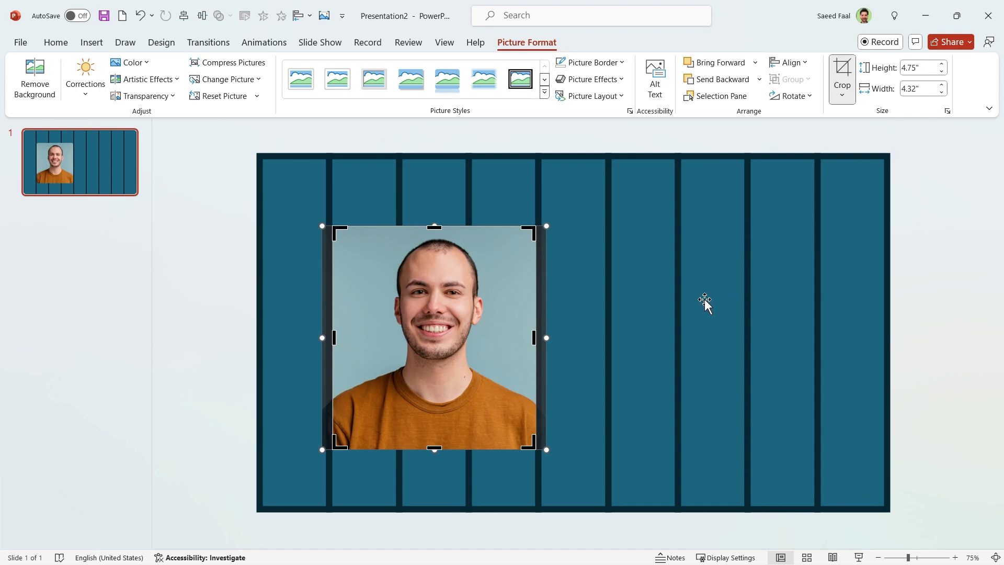
{"action": "left_click", "coordinate": [931, 333]}
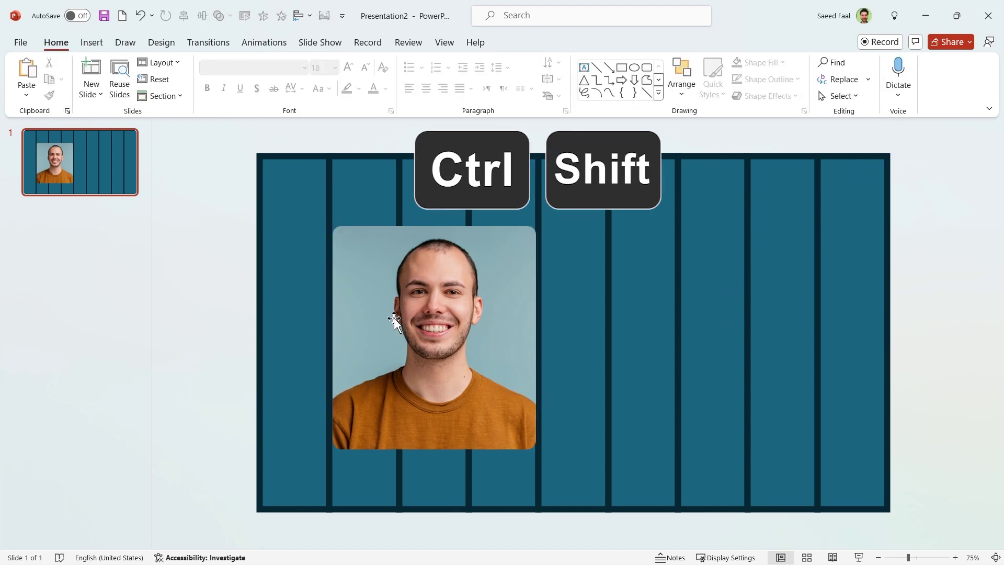
Step: Duplicate the portrait to the right, narrow it to about 1.37", and swap in 3.jpg
{"action": "left_click_drag", "start_coordinate": [387, 327], "coordinate": [598, 328]}
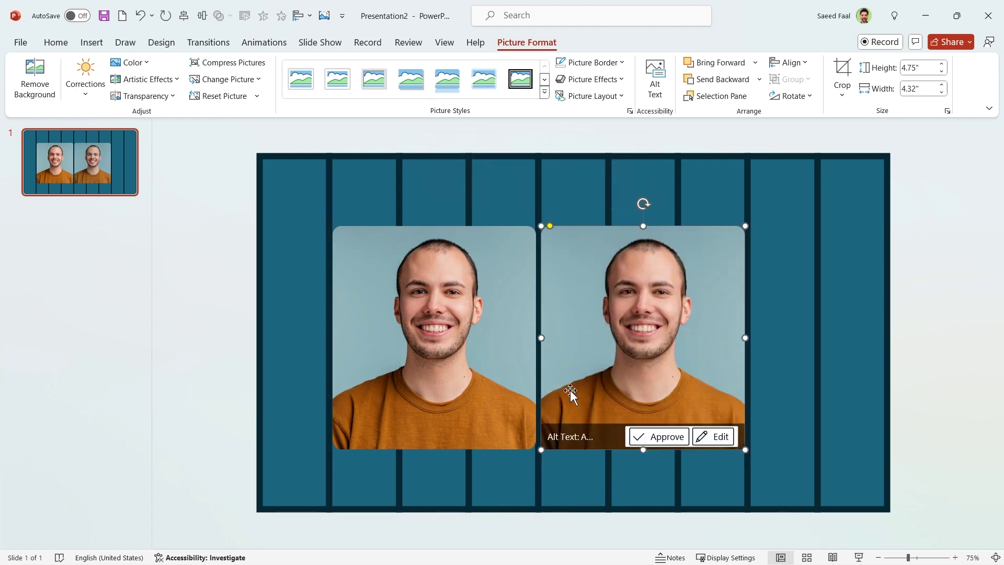
{"action": "left_click_drag", "start_coordinate": [745, 337], "coordinate": [606, 338]}
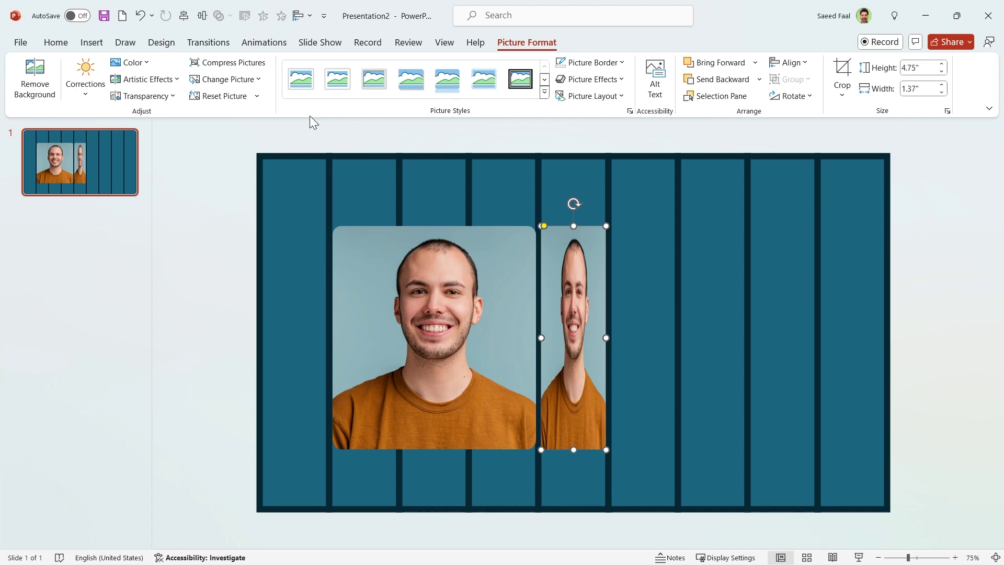
{"action": "left_click", "coordinate": [246, 83]}
{"action": "left_click", "coordinate": [242, 100]}
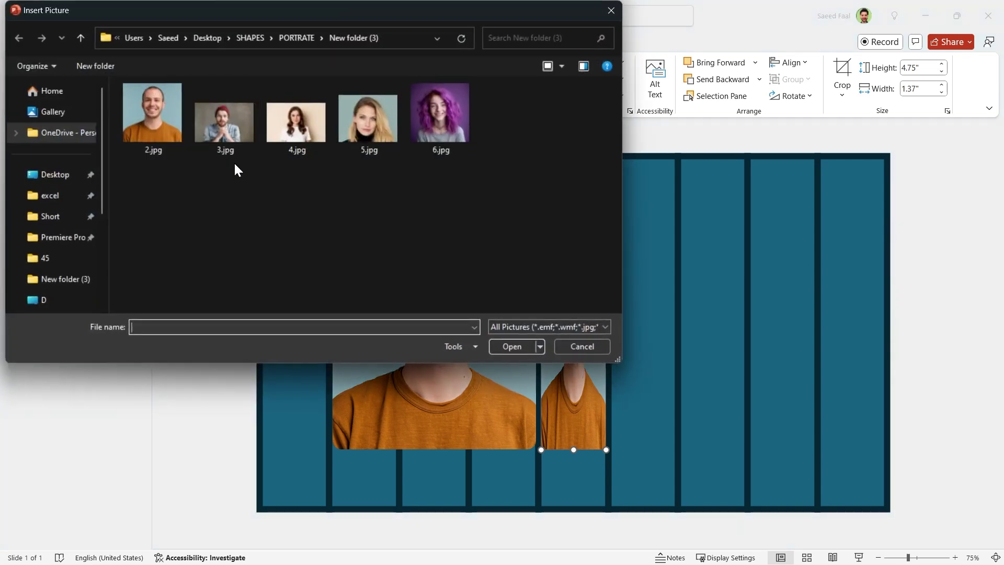
{"action": "left_click", "coordinate": [244, 157]}
{"action": "left_click", "coordinate": [502, 347]}
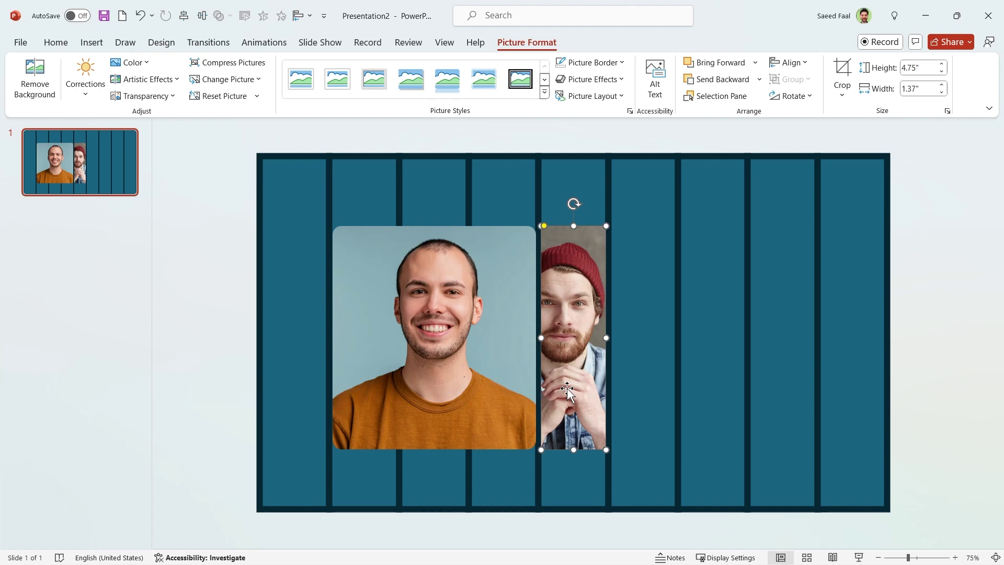
Step: Shift the beanie man's photo right within its crop and duplicate the strip into the next column
{"action": "left_click", "coordinate": [843, 73]}
{"action": "key", "text": "shift"}
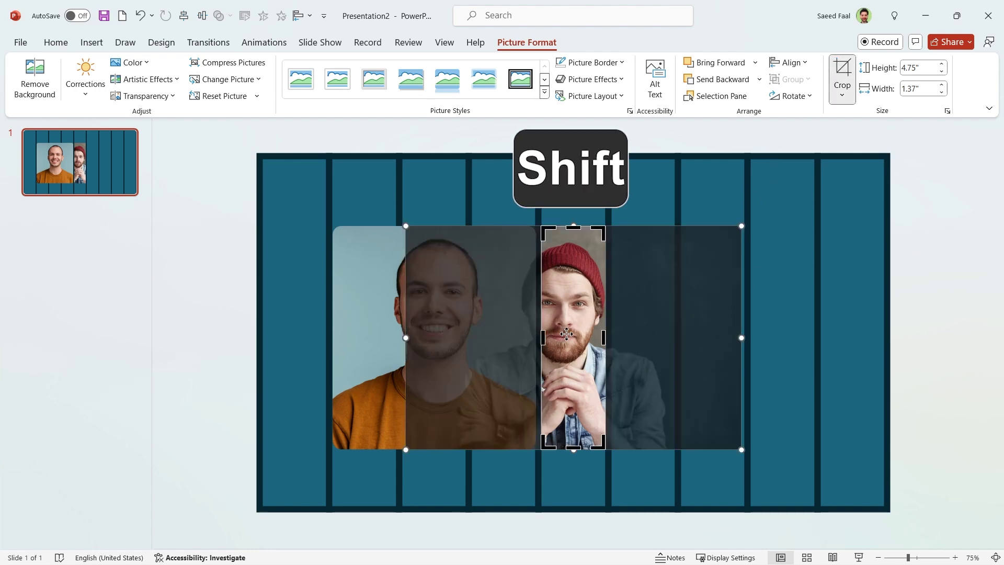
{"action": "left_click_drag", "start_coordinate": [567, 335], "coordinate": [633, 345]}
{"action": "left_click", "coordinate": [919, 394]}
{"action": "key", "text": "ctrl"}
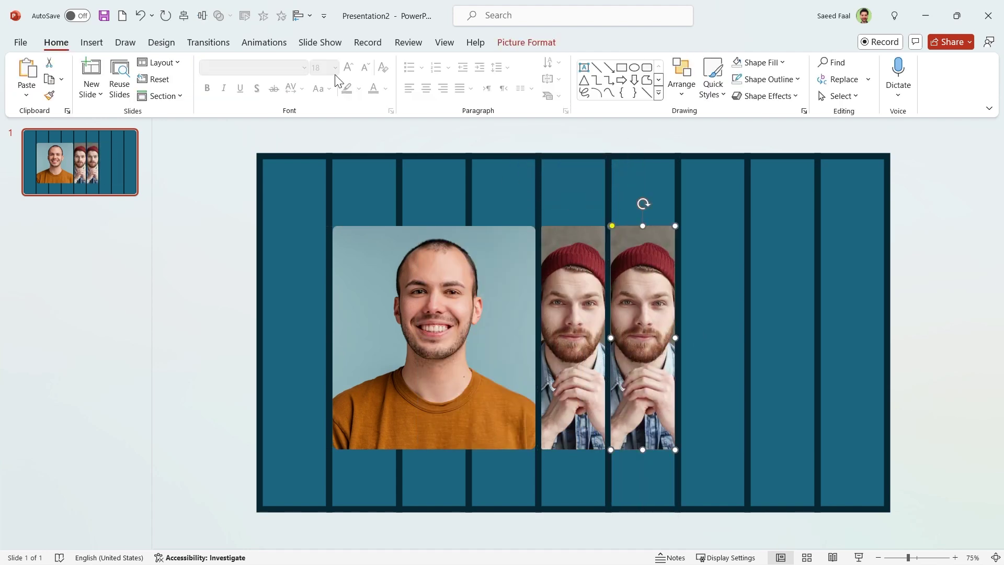
{"action": "left_click", "coordinate": [526, 42]}
Step: Replace the copied strip with 4.jpg, then select all five portrait pictures
{"action": "left_click", "coordinate": [245, 81]}
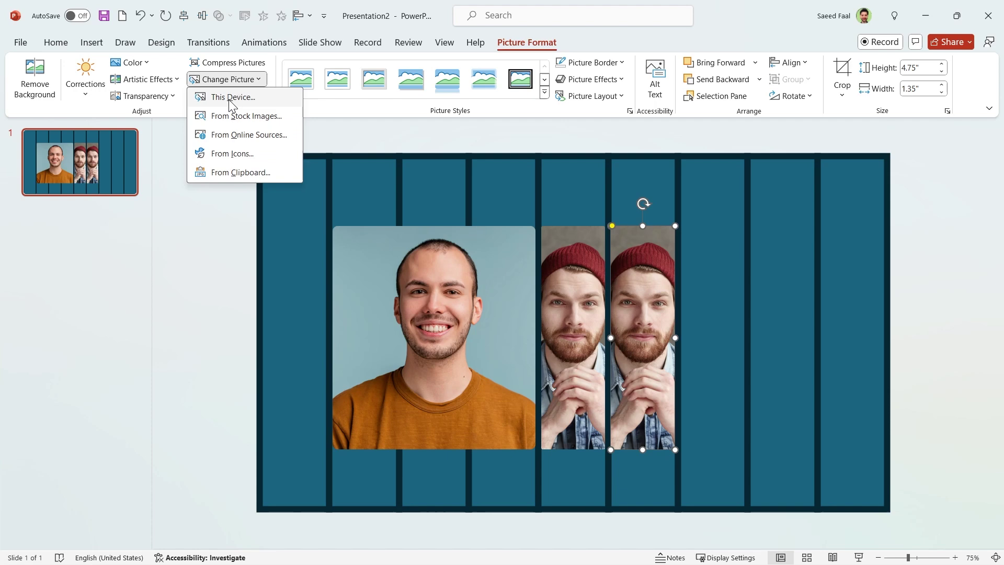
{"action": "left_click", "coordinate": [232, 97]}
{"action": "left_click", "coordinate": [297, 118]}
{"action": "left_click", "coordinate": [504, 347]}
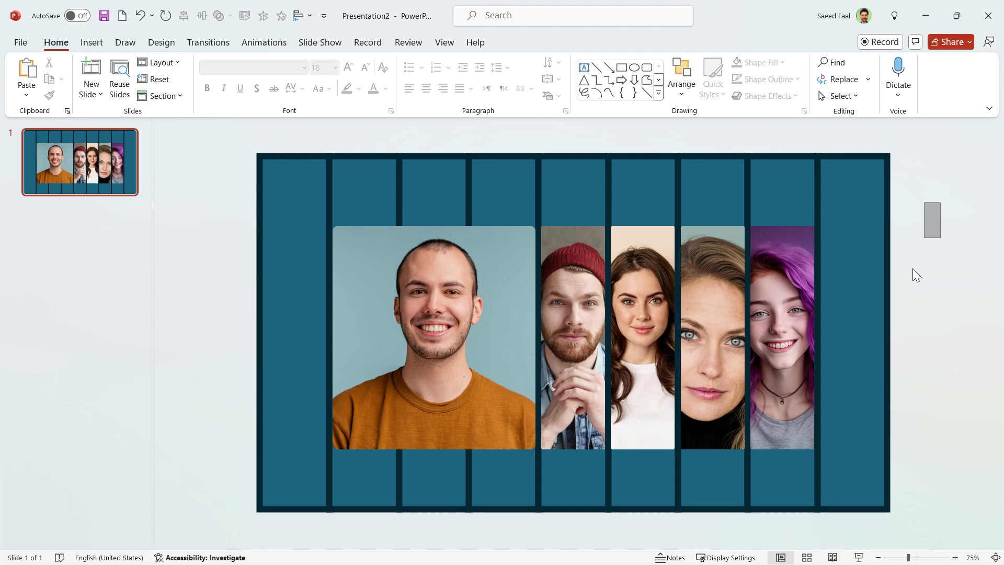
{"action": "left_click_drag", "start_coordinate": [917, 276], "coordinate": [281, 481]}
{"action": "left_click", "coordinate": [527, 42]}
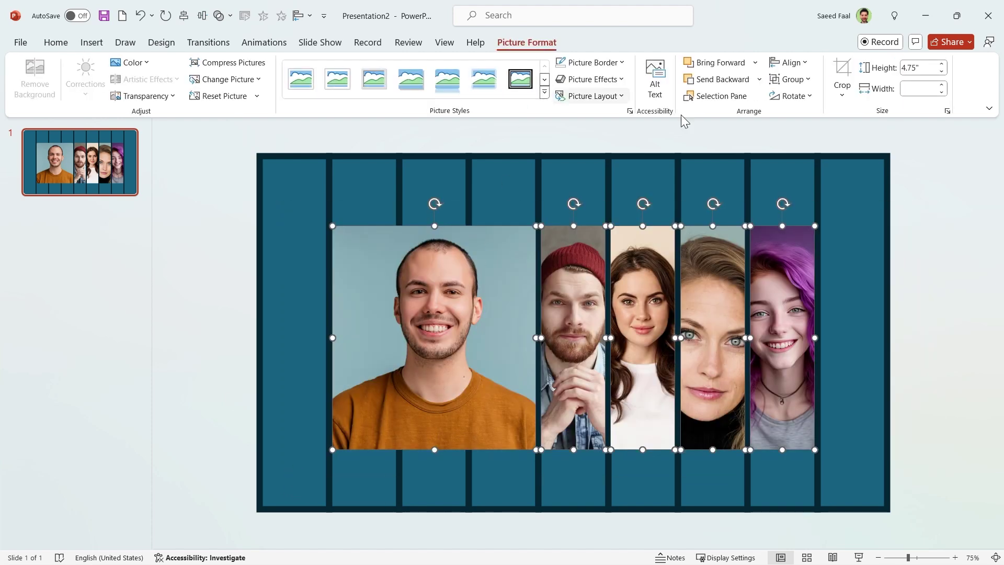
Step: Align the five portraits on their middles and distribute them horizontally
{"action": "left_click", "coordinate": [790, 62]}
{"action": "left_click", "coordinate": [810, 158]}
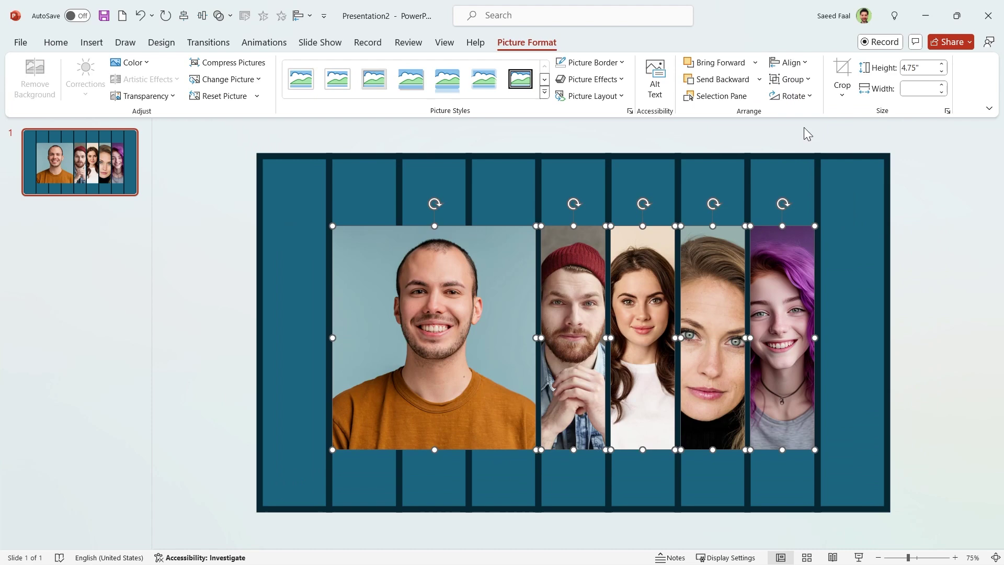
{"action": "left_click", "coordinate": [790, 62]}
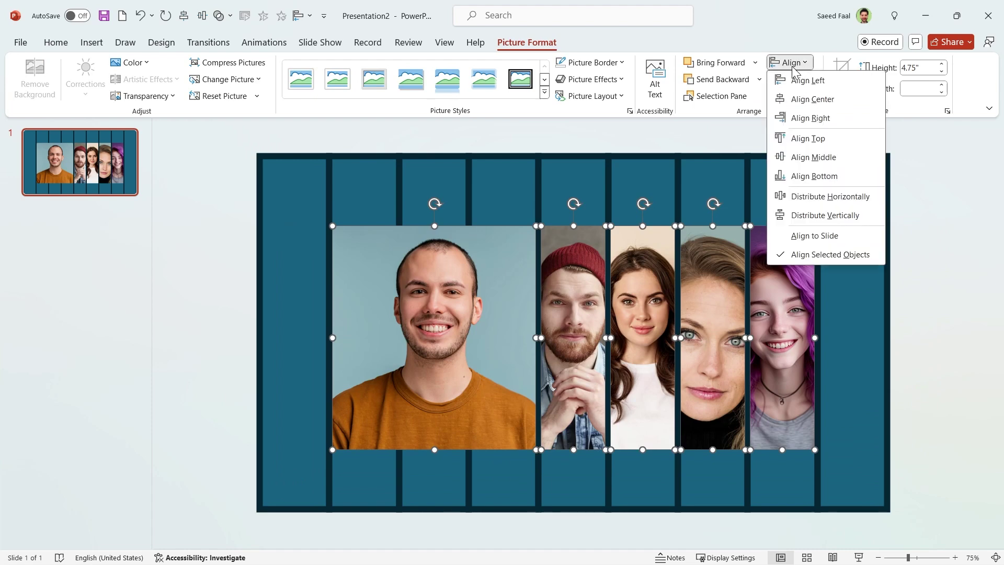
{"action": "left_click", "coordinate": [828, 197]}
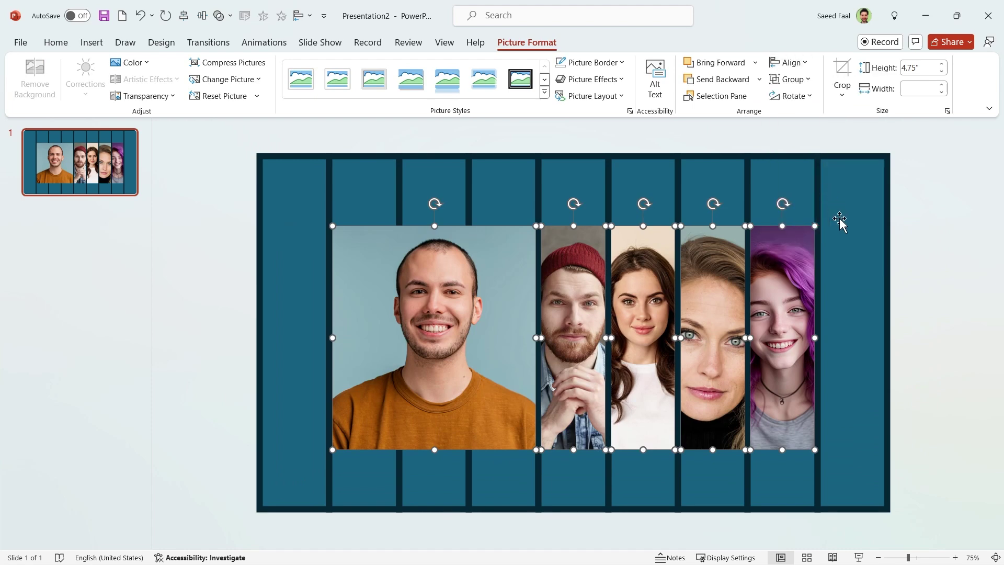
{"action": "left_click", "coordinate": [930, 317]}
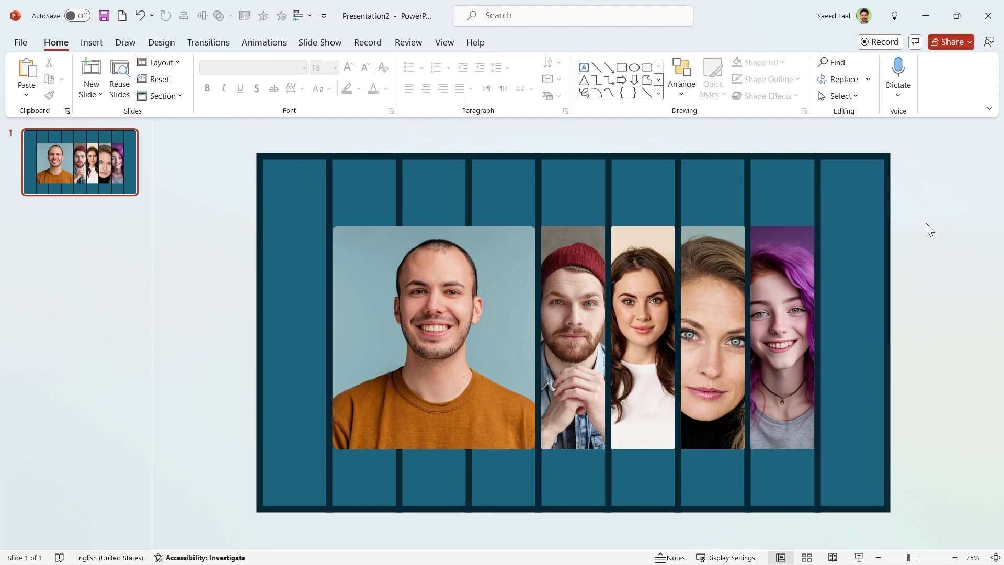
Step: Select all five portraits and apply a soft outer shadow preset in Format Picture
{"action": "left_click_drag", "start_coordinate": [912, 244], "coordinate": [282, 484]}
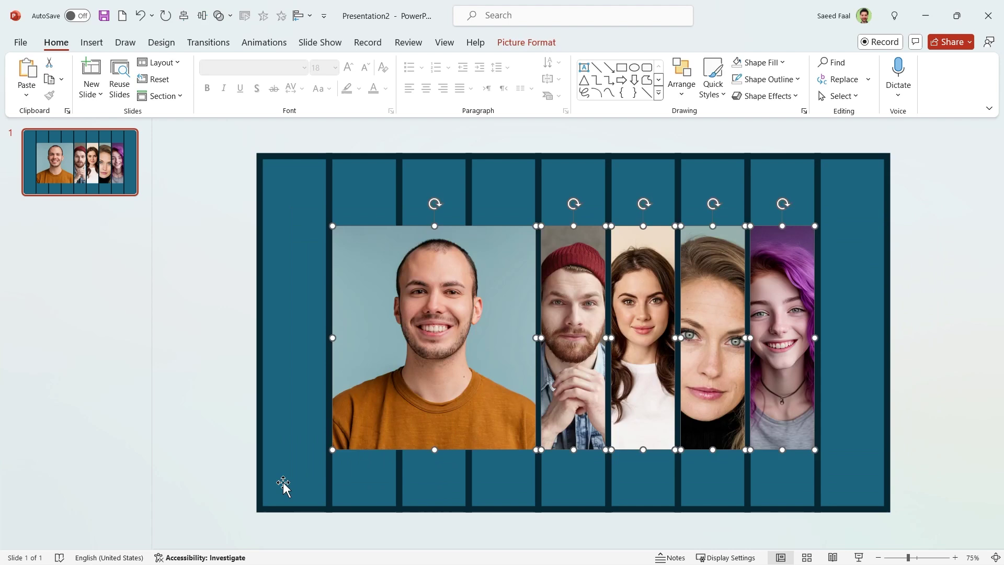
{"action": "right_click", "coordinate": [415, 360]}
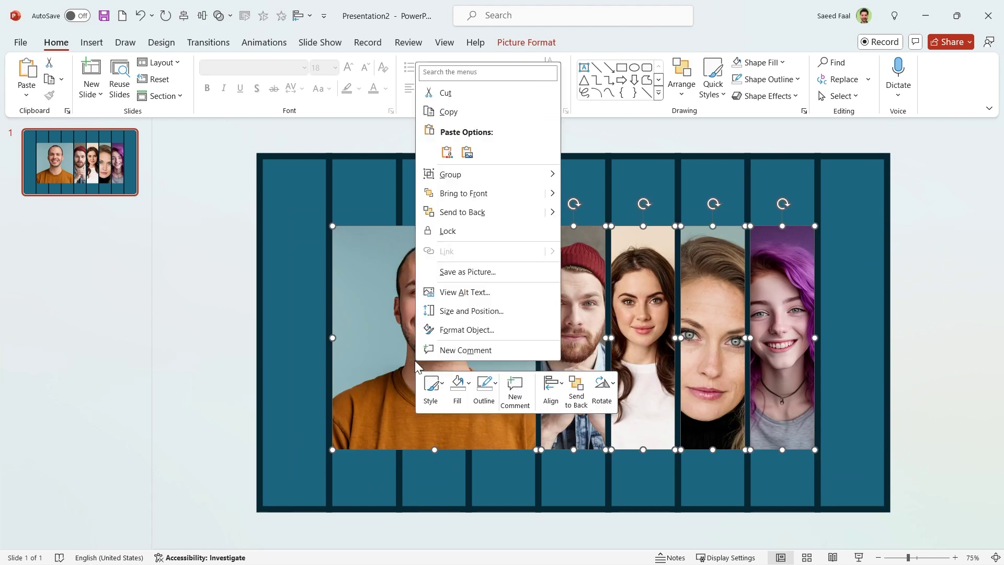
{"action": "left_click", "coordinate": [456, 331]}
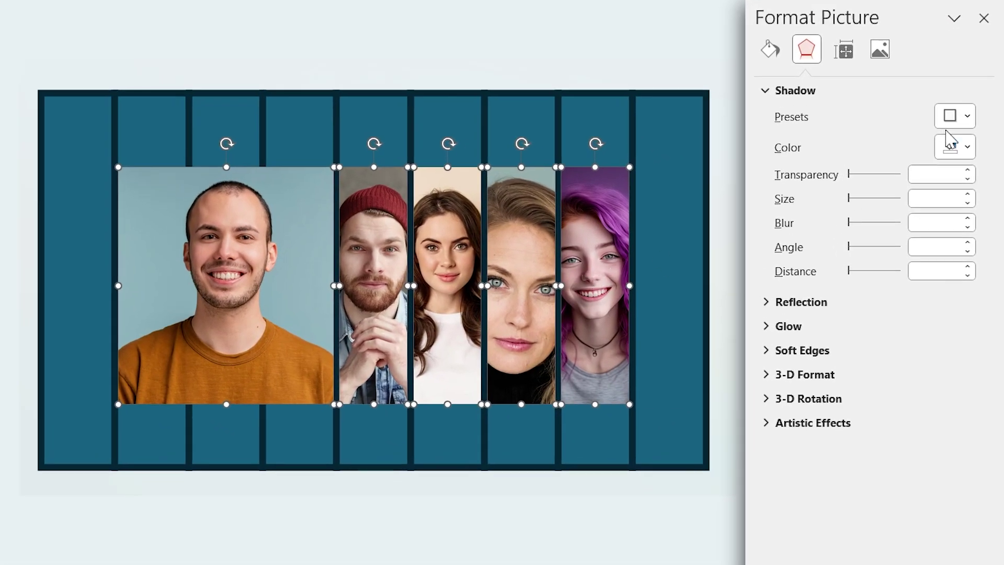
{"action": "left_click", "coordinate": [950, 115]}
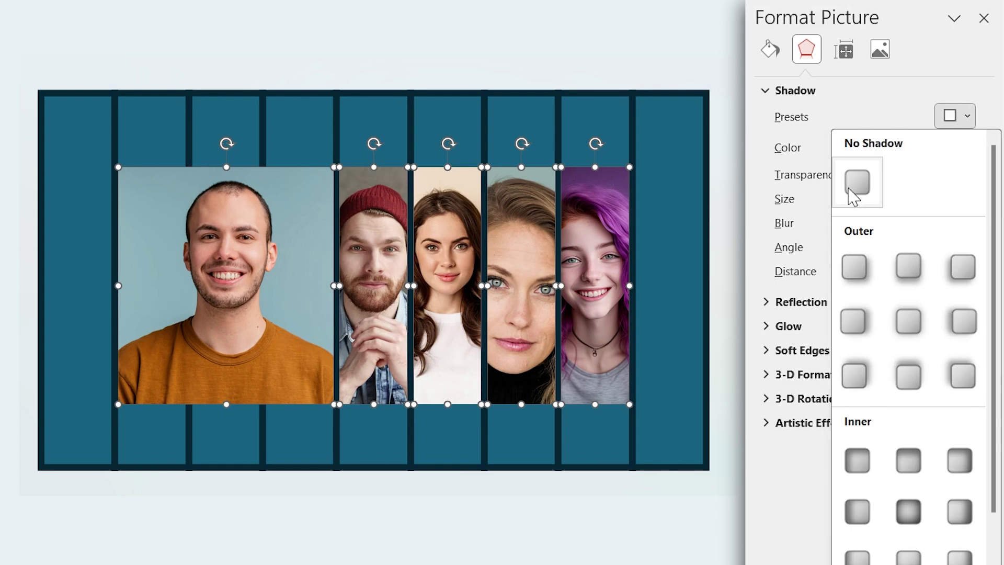
{"action": "left_click", "coordinate": [853, 275]}
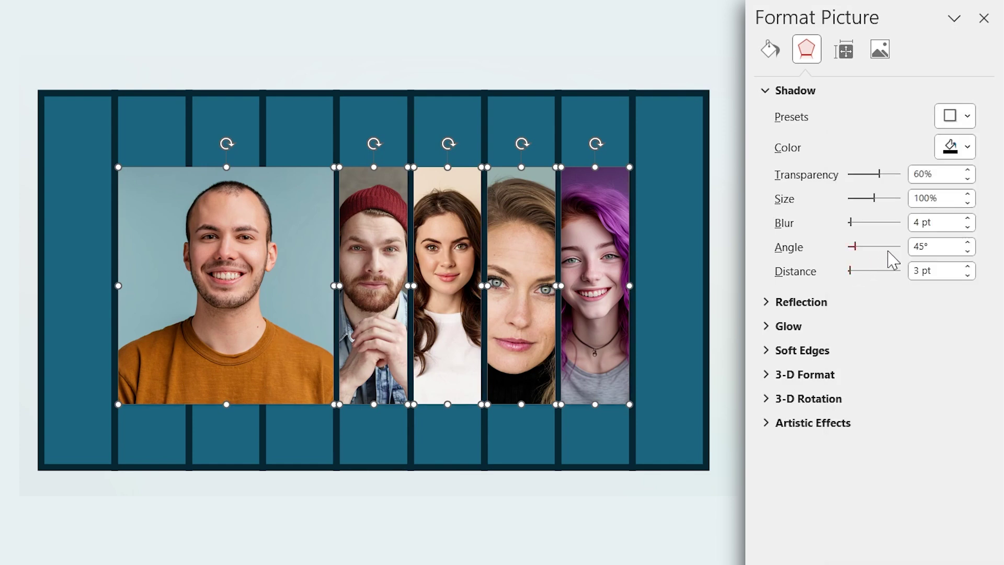
Step: Set the shadow blur to 25 pt and distance to 12 pt, then close the pane
{"action": "triple_click", "coordinate": [939, 222]}
{"action": "type", "text": "25"}
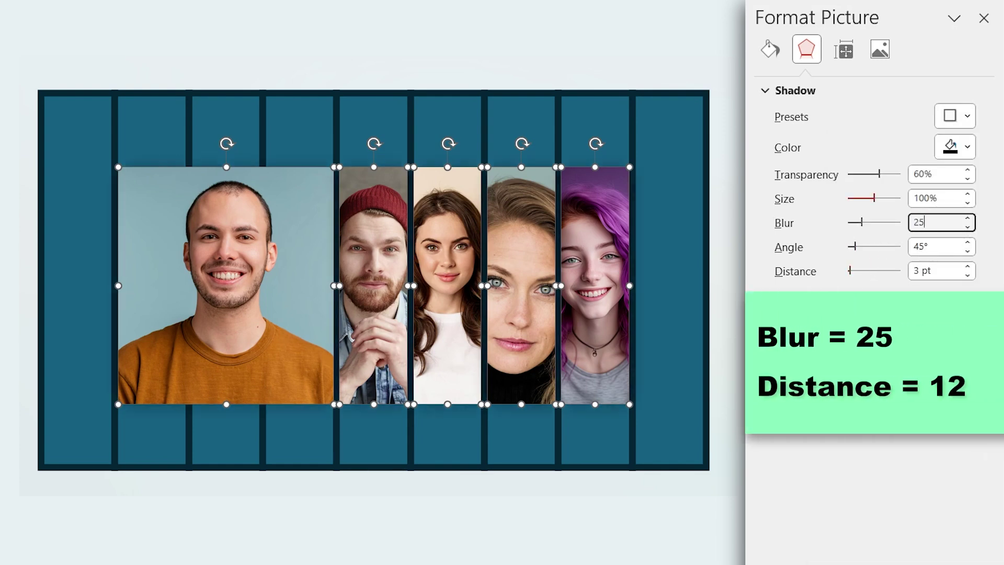
{"action": "triple_click", "coordinate": [921, 271]}
{"action": "type", "text": "12"}
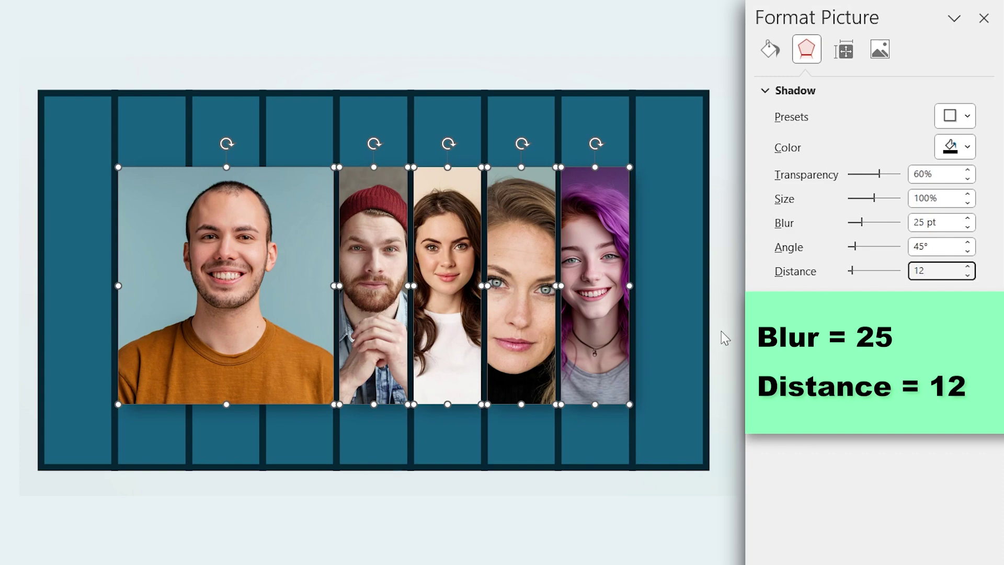
{"action": "left_click", "coordinate": [984, 18]}
Step: Duplicate slide 1 and narrow the man's large portrait to a single strip width
{"action": "right_click", "coordinate": [70, 179]}
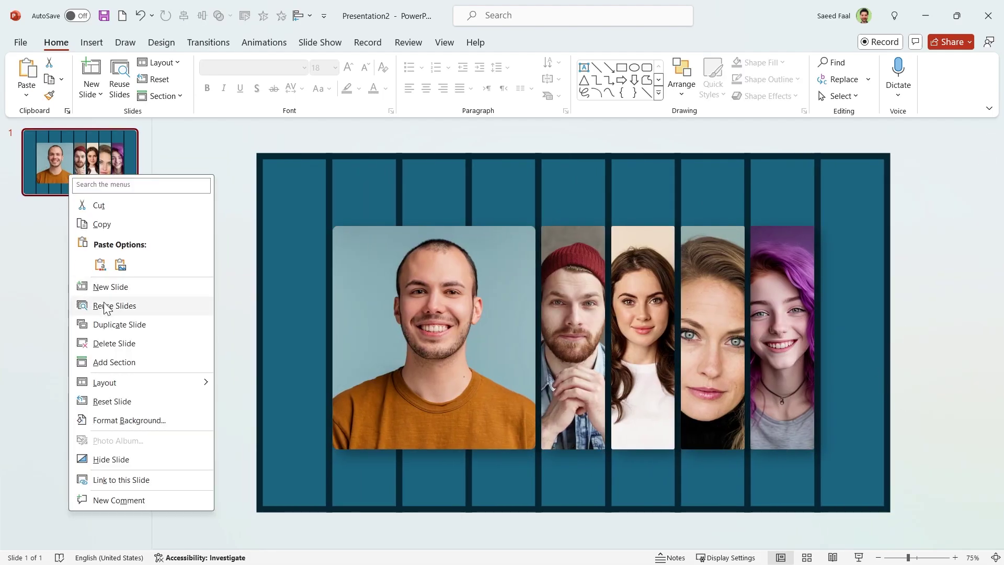
{"action": "left_click", "coordinate": [112, 325]}
{"action": "left_click", "coordinate": [406, 343]}
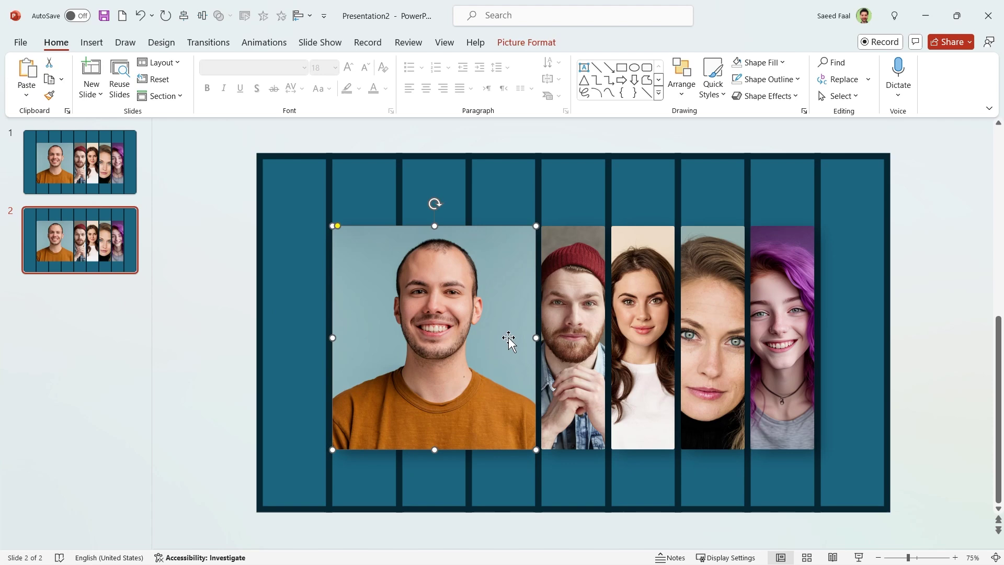
{"action": "left_click_drag", "start_coordinate": [537, 337], "coordinate": [397, 331]}
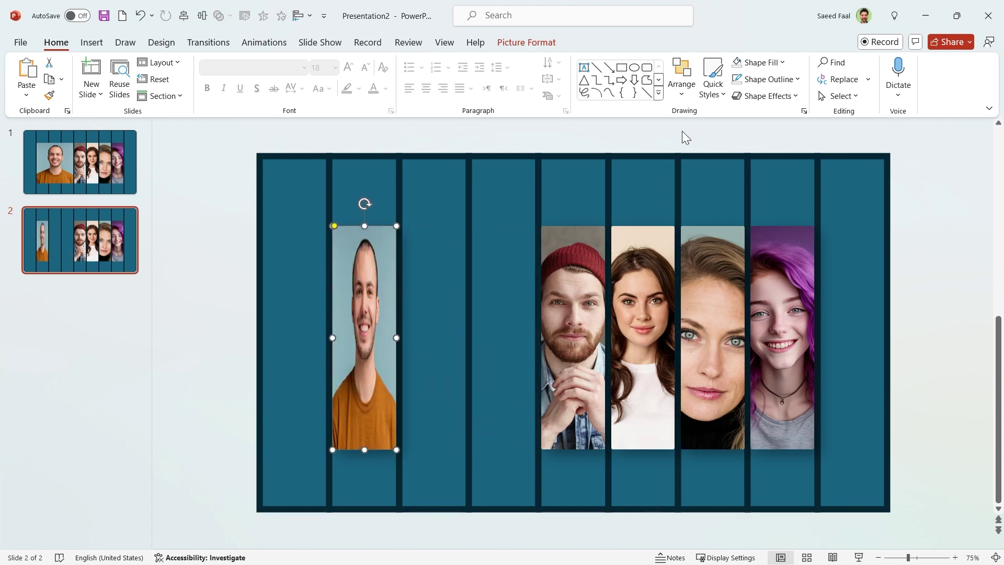
Step: Crop the narrowed portrait with Fill and add the Fill command to the Quick Access Toolbar
{"action": "left_click", "coordinate": [522, 42]}
{"action": "left_click", "coordinate": [843, 94]}
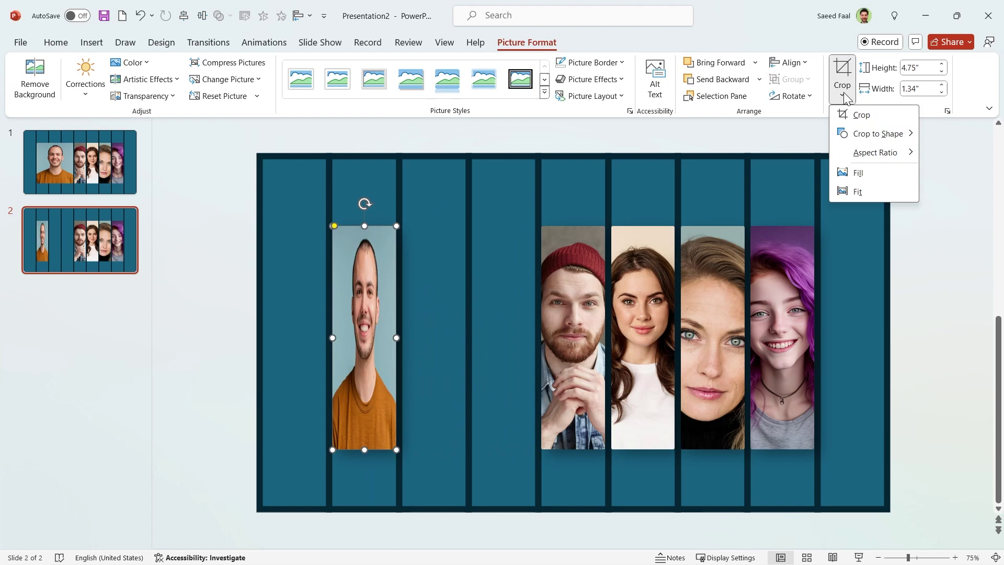
{"action": "left_click", "coordinate": [858, 173]}
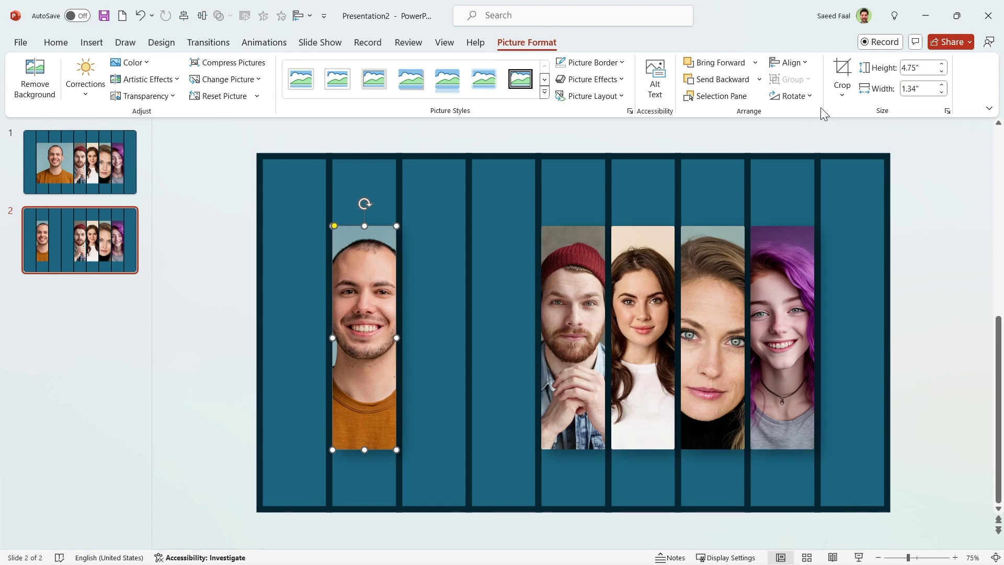
{"action": "left_click", "coordinate": [841, 95]}
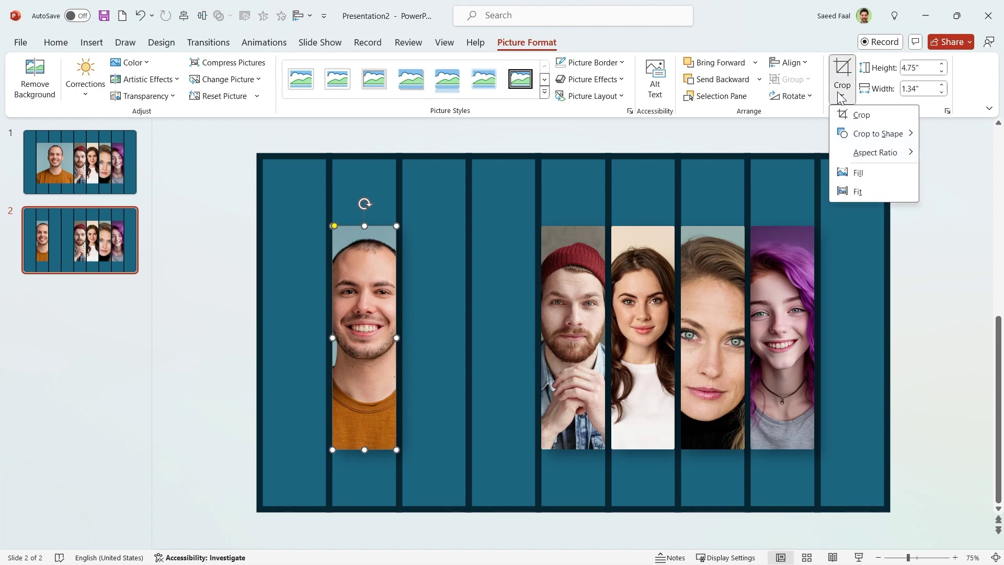
{"action": "right_click", "coordinate": [872, 176]}
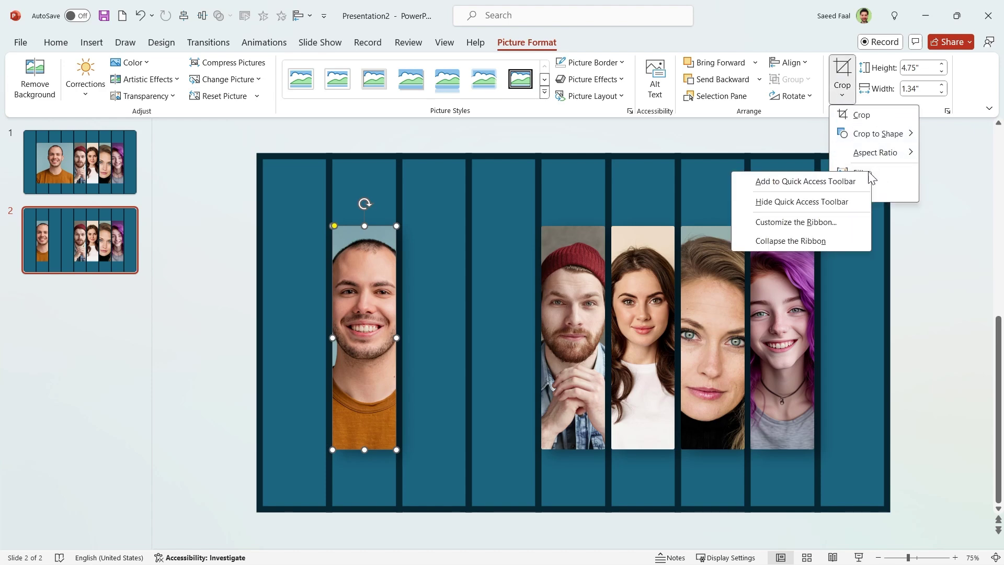
{"action": "left_click", "coordinate": [820, 182]}
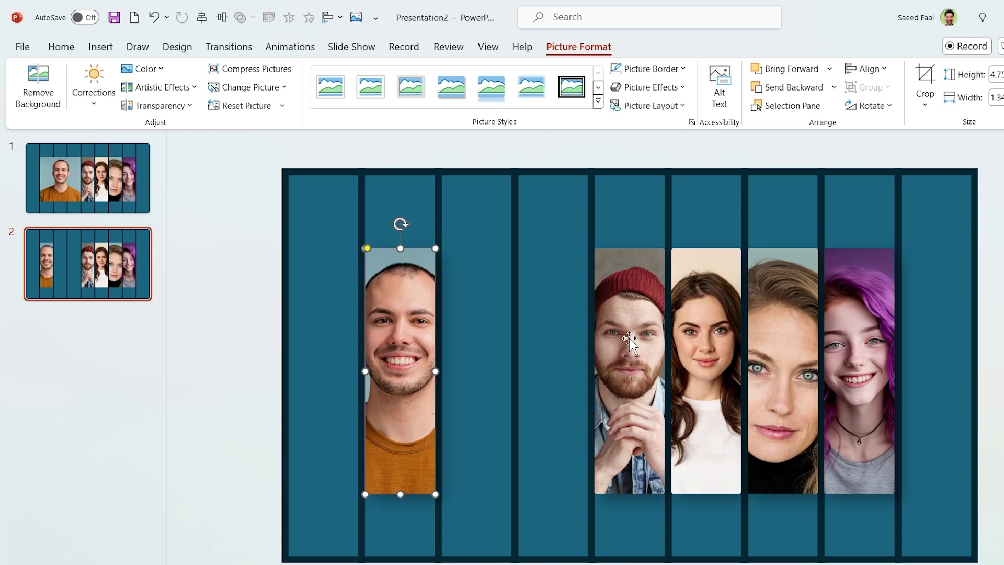
Step: Widen the bearded man's photo on slide 2 to 4.31 inches and reposition him within the crop
{"action": "left_click", "coordinate": [561, 324]}
{"action": "left_click_drag", "start_coordinate": [543, 338], "coordinate": [403, 338]}
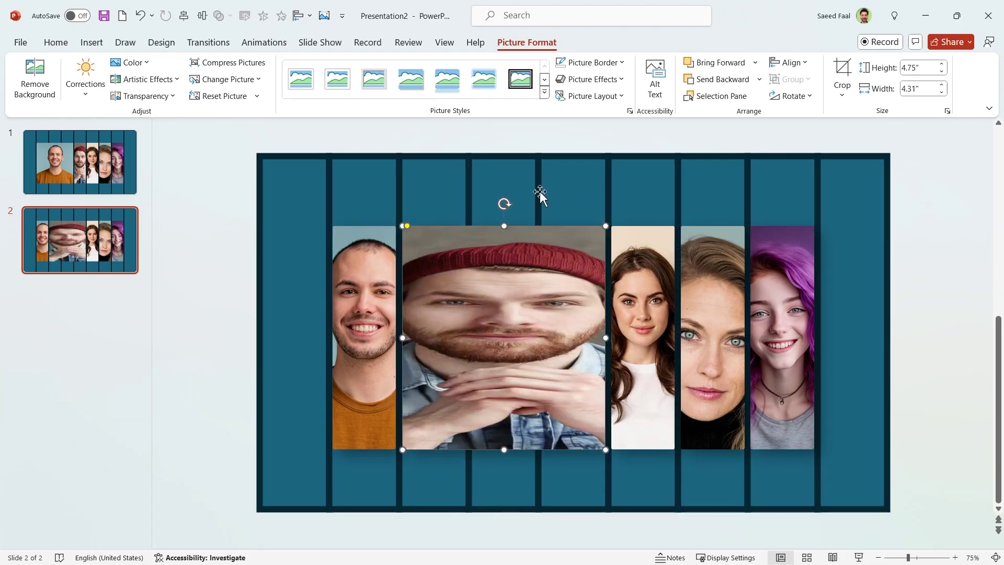
{"action": "left_click", "coordinate": [325, 19]}
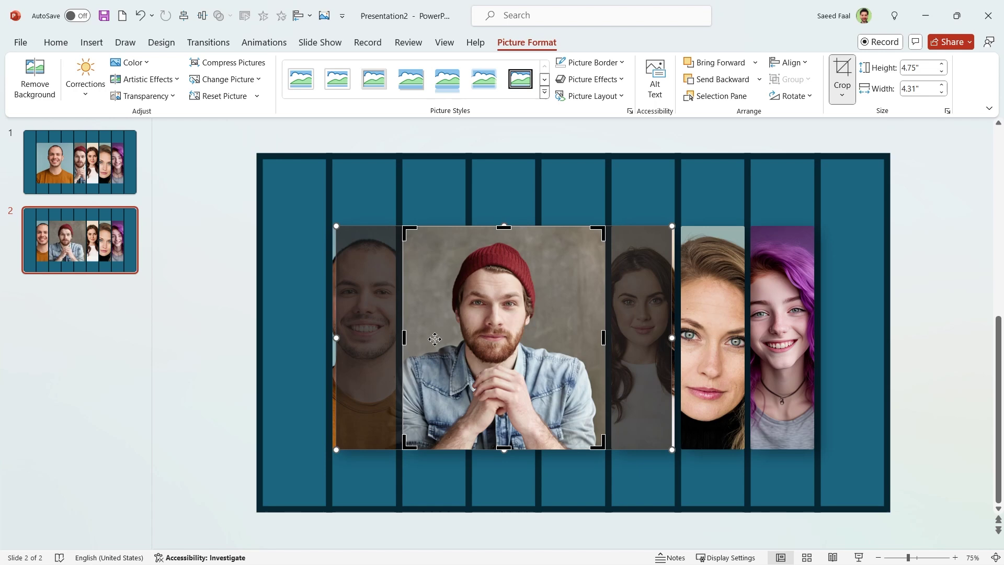
{"action": "left_click_drag", "start_coordinate": [467, 332], "coordinate": [478, 356]}
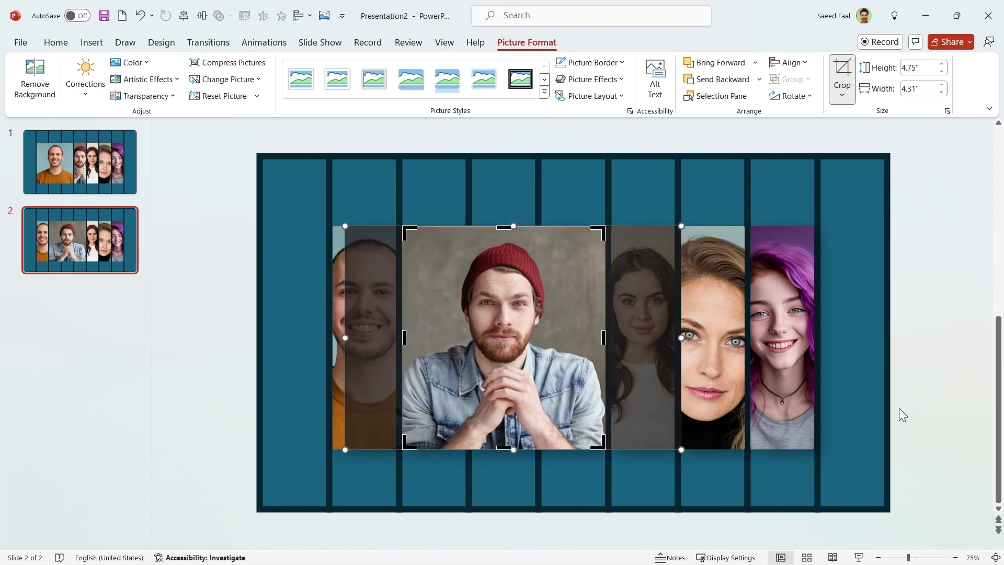
{"action": "left_click", "coordinate": [902, 405]}
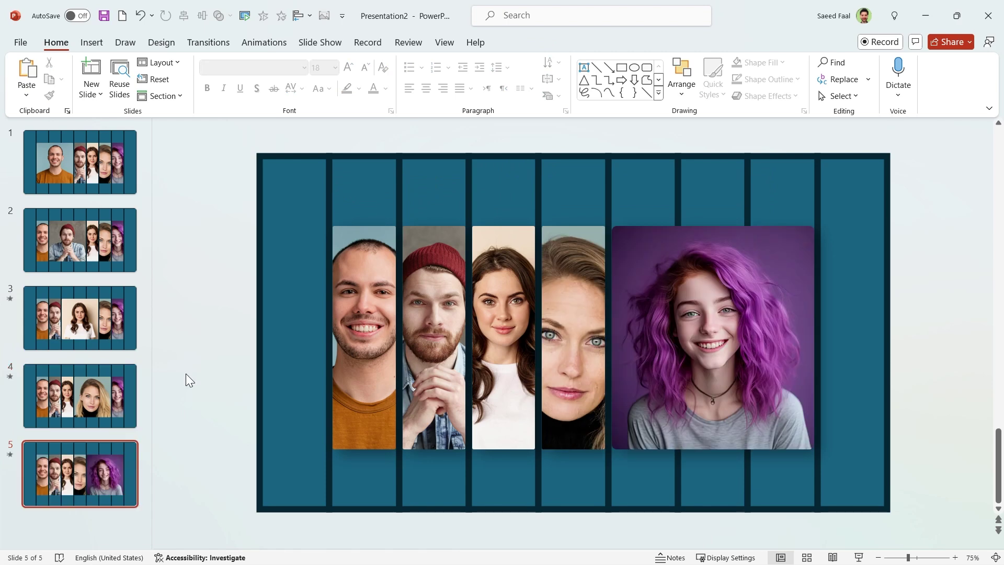
Step: Open the Selection Pane from Arrange and hide the striped background group on slide 5
{"action": "left_click", "coordinate": [296, 482]}
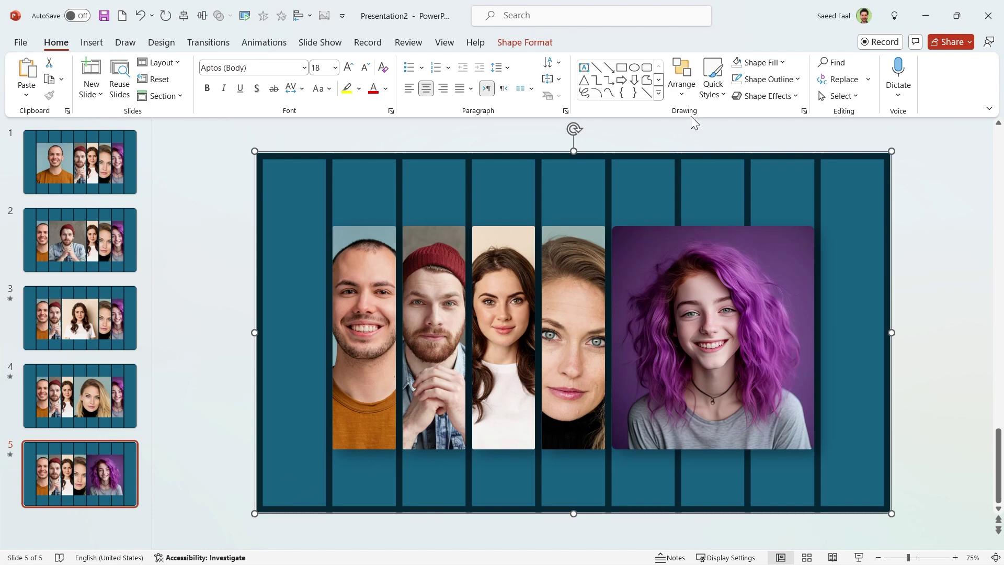
{"action": "left_click", "coordinate": [681, 81]}
{"action": "left_click", "coordinate": [704, 345]}
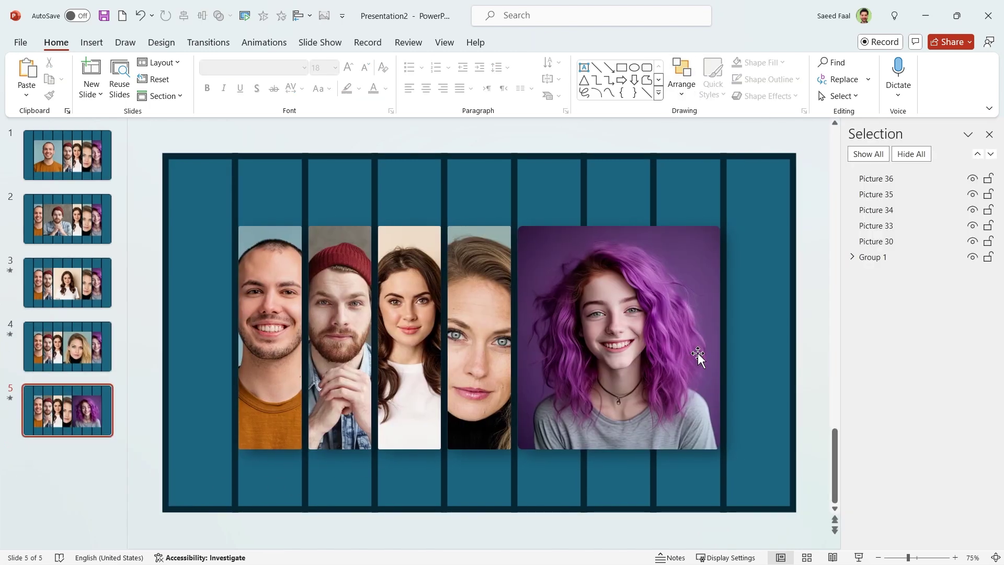
{"action": "left_click", "coordinate": [972, 258]}
Step: Hide the background group on slides 4 through 1 as well, then close the Selection Pane
{"action": "key", "text": "Page_Up"}
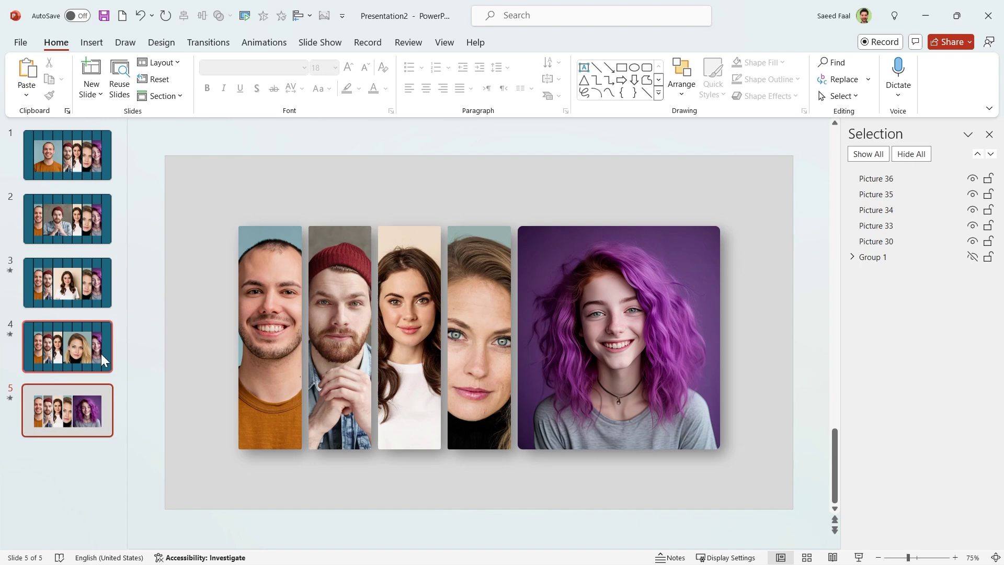
{"action": "left_click", "coordinate": [972, 257]}
{"action": "key", "text": "Page_Up"}
{"action": "left_click", "coordinate": [972, 257]}
{"action": "key", "text": "Page_Up"}
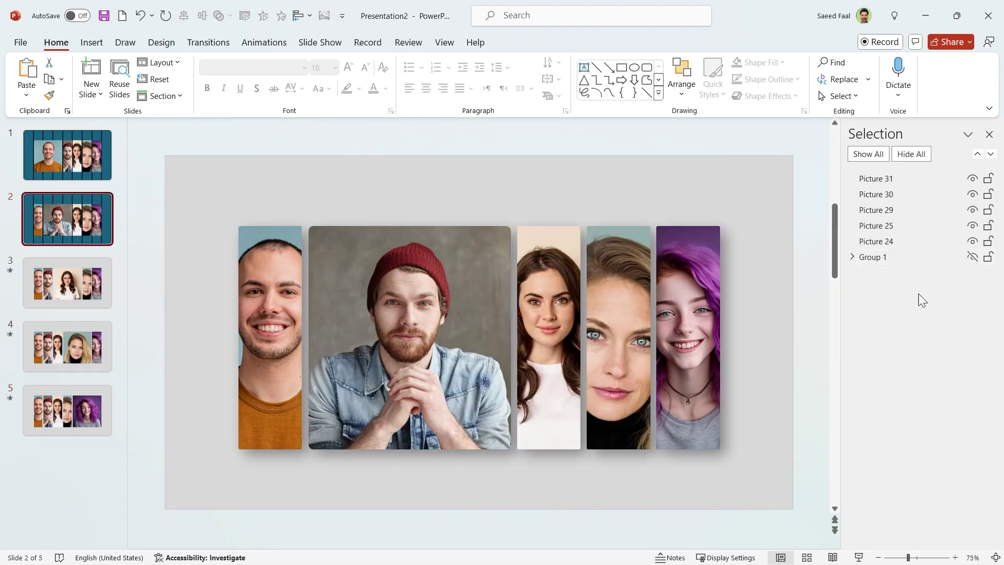
{"action": "left_click", "coordinate": [972, 257]}
{"action": "key", "text": "Page_Up"}
{"action": "left_click", "coordinate": [972, 257]}
{"action": "left_click", "coordinate": [989, 135]}
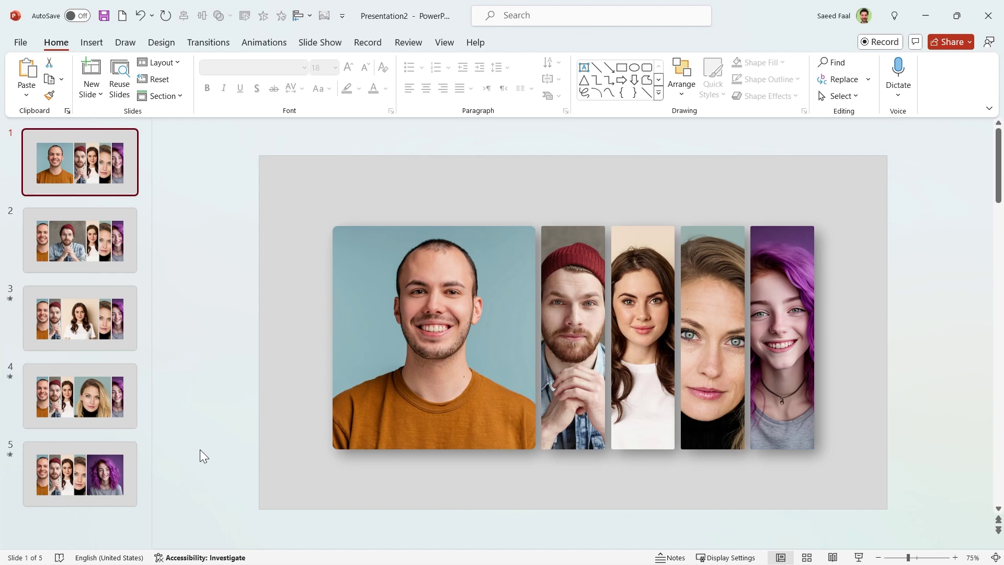
Step: Open Format Background for all five slides and switch to a gradient fill
{"action": "right_click", "coordinate": [206, 330]}
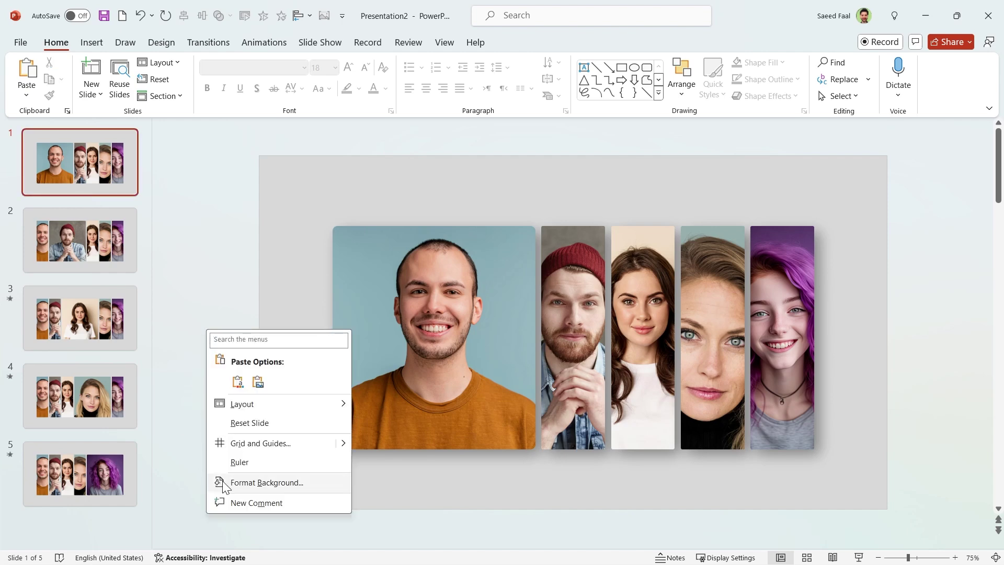
{"action": "left_click", "coordinate": [267, 483]}
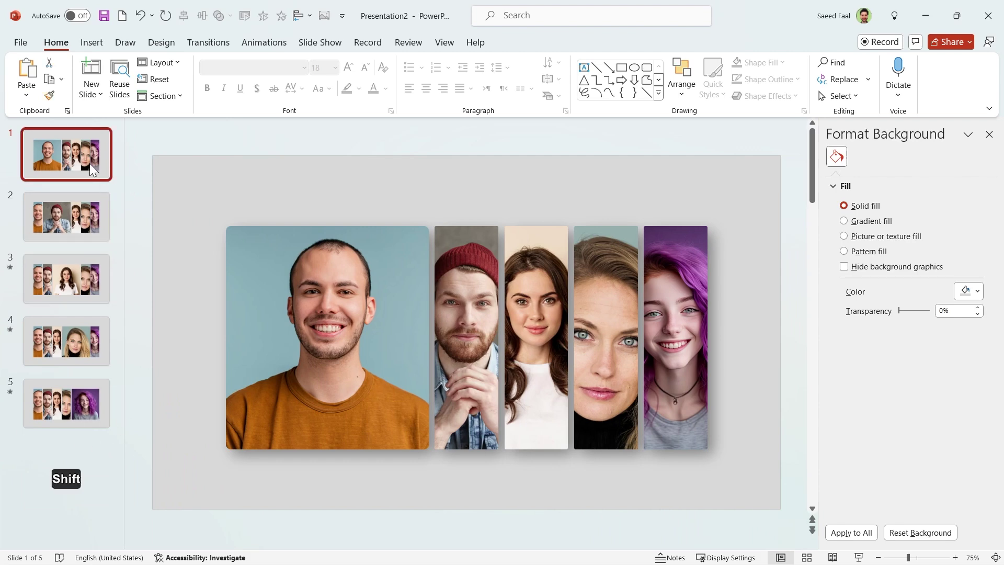
{"action": "left_click", "coordinate": [68, 397], "text": "shift"}
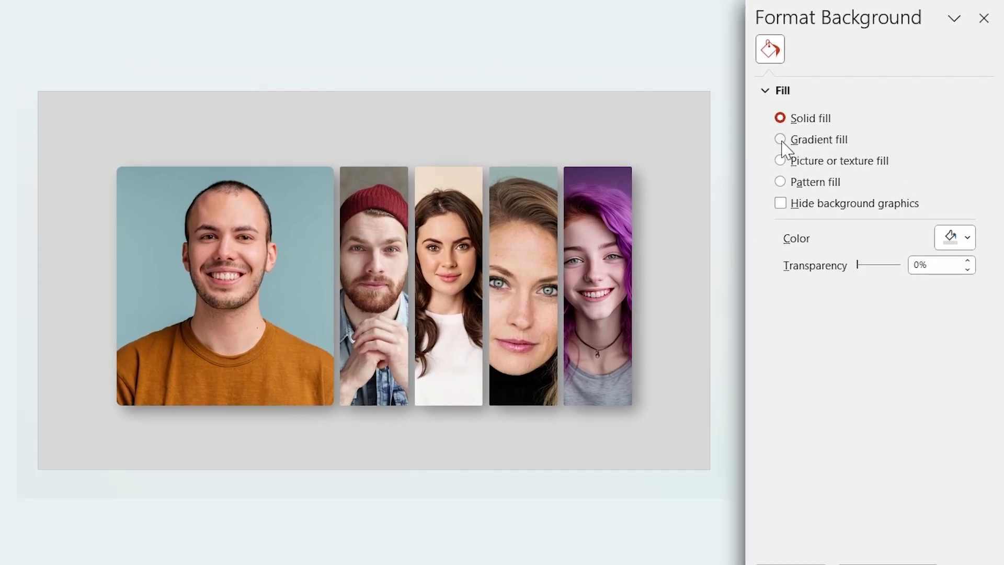
{"action": "left_click", "coordinate": [781, 140]}
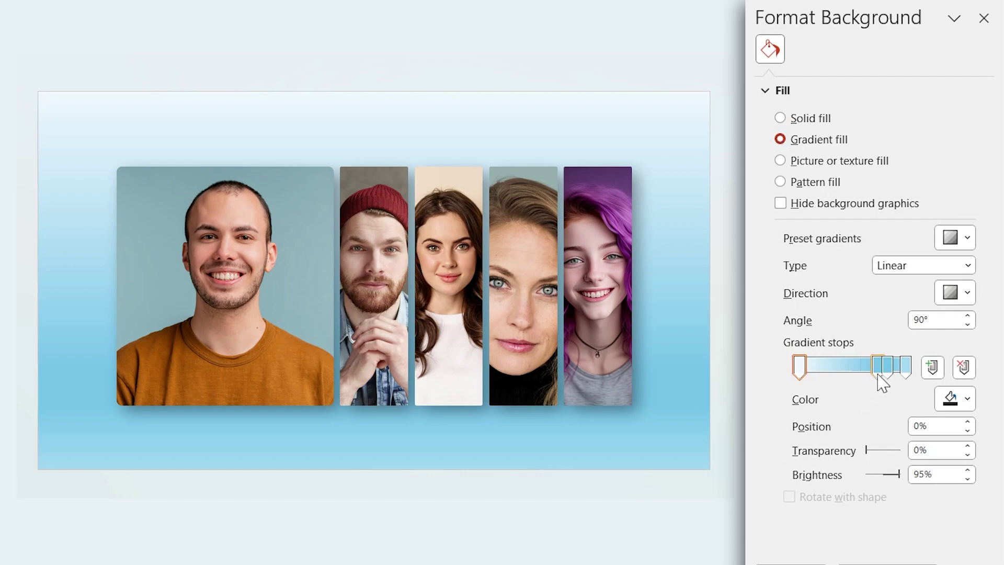
Step: Remove the middle gradient stops and set the end stop to black and start stop to light grey
{"action": "left_click_drag", "start_coordinate": [878, 366], "coordinate": [889, 405]}
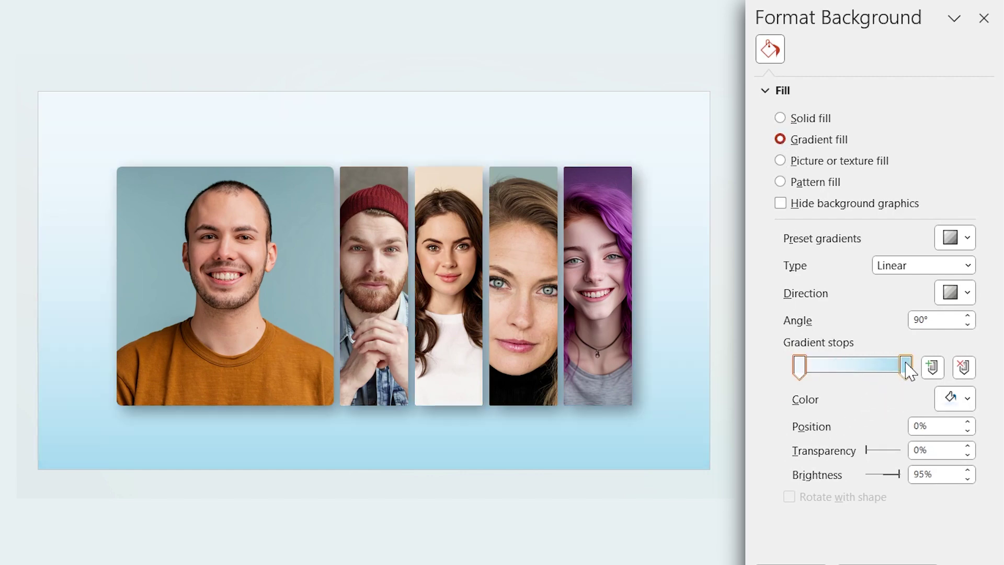
{"action": "left_click", "coordinate": [907, 366]}
{"action": "left_click", "coordinate": [955, 399]}
{"action": "left_click", "coordinate": [892, 181]}
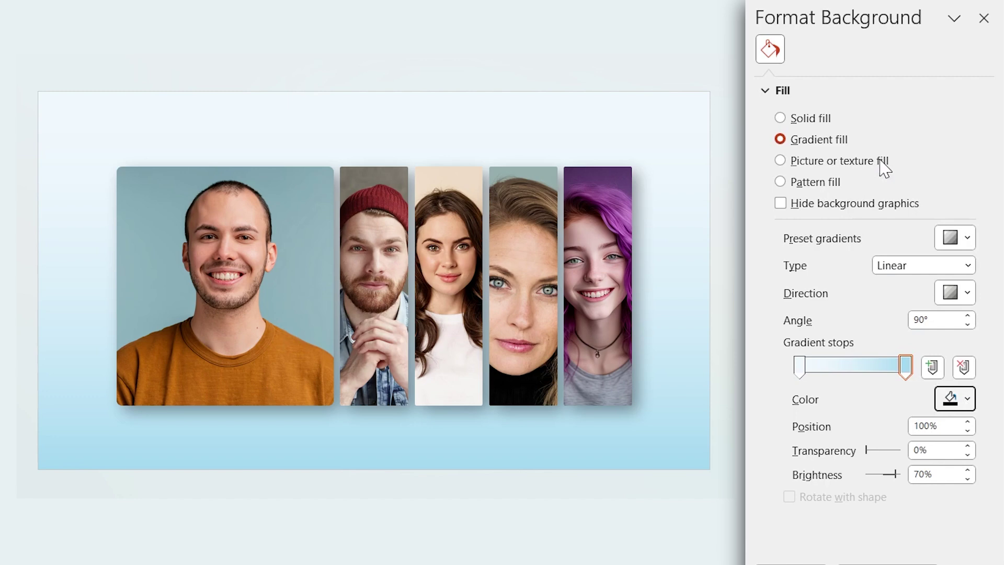
{"action": "left_click", "coordinate": [799, 366]}
{"action": "left_click", "coordinate": [953, 399]}
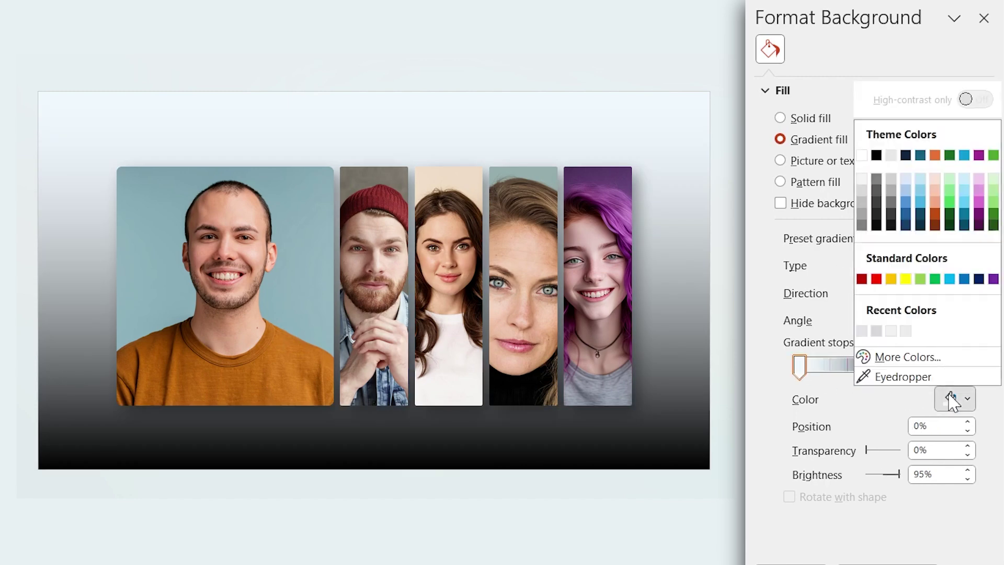
{"action": "left_click", "coordinate": [863, 180]}
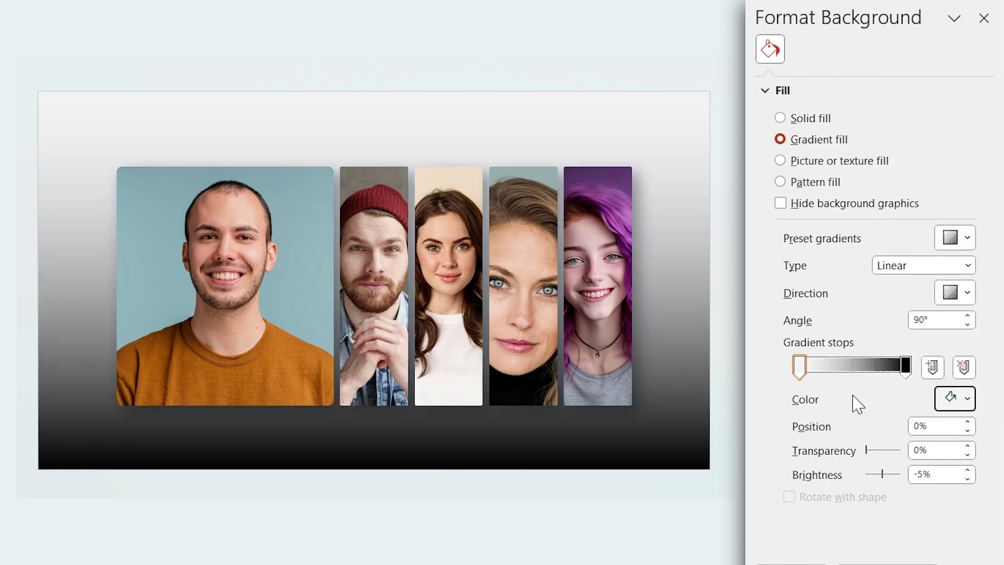
Step: Make the gradient radial, from the centre, and close the background settings
{"action": "left_click", "coordinate": [901, 266]}
{"action": "left_click", "coordinate": [901, 298]}
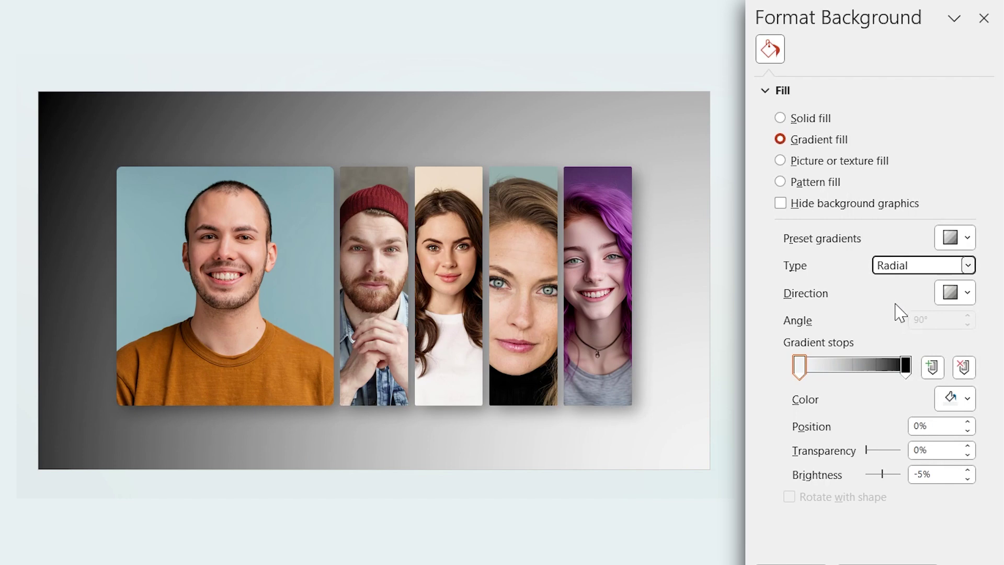
{"action": "left_click", "coordinate": [957, 294]}
{"action": "left_click", "coordinate": [884, 331]}
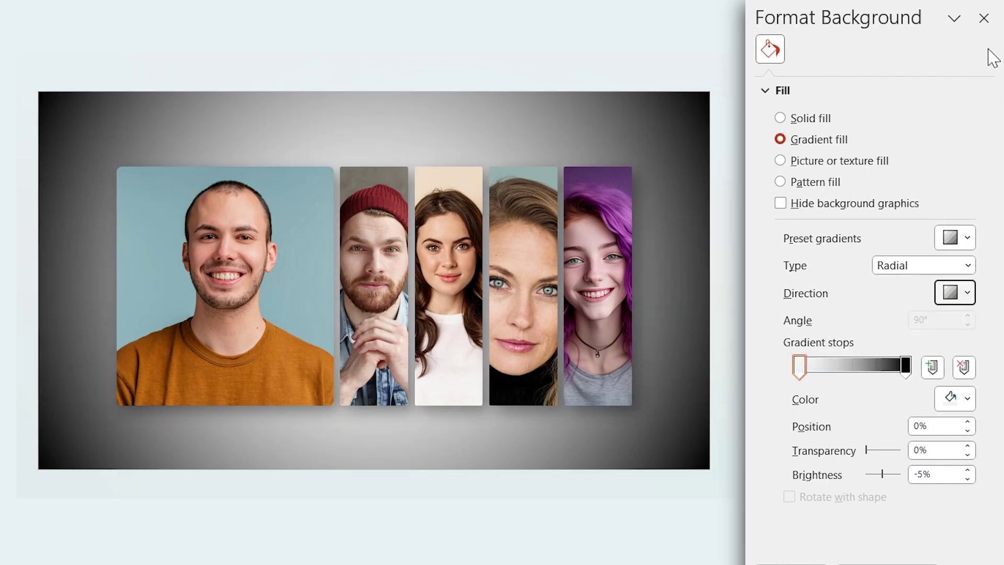
{"action": "left_click", "coordinate": [984, 18]}
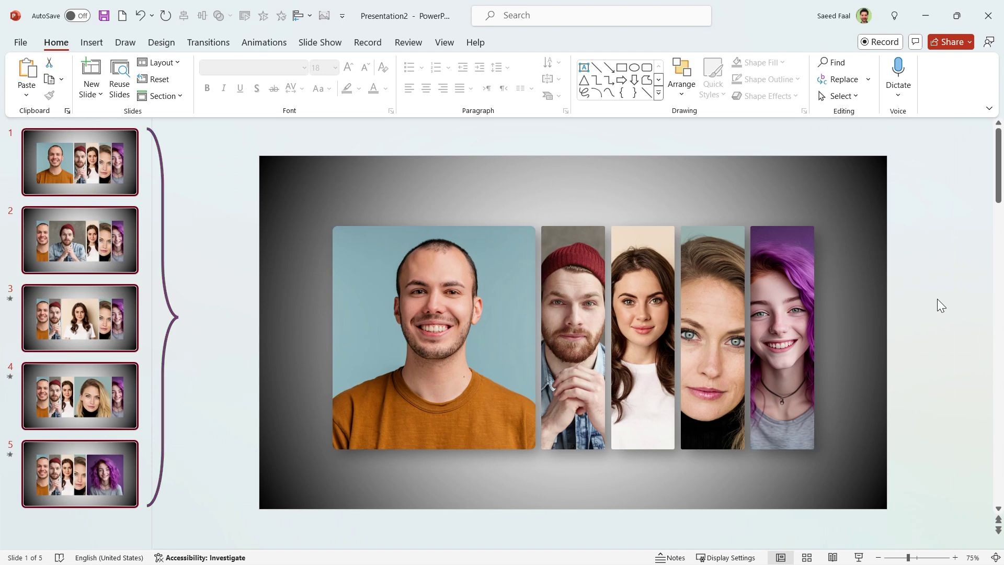
Step: Add the 'Meat Our Team' title text box and check it appears on every slide
{"action": "left_click", "coordinate": [588, 69]}
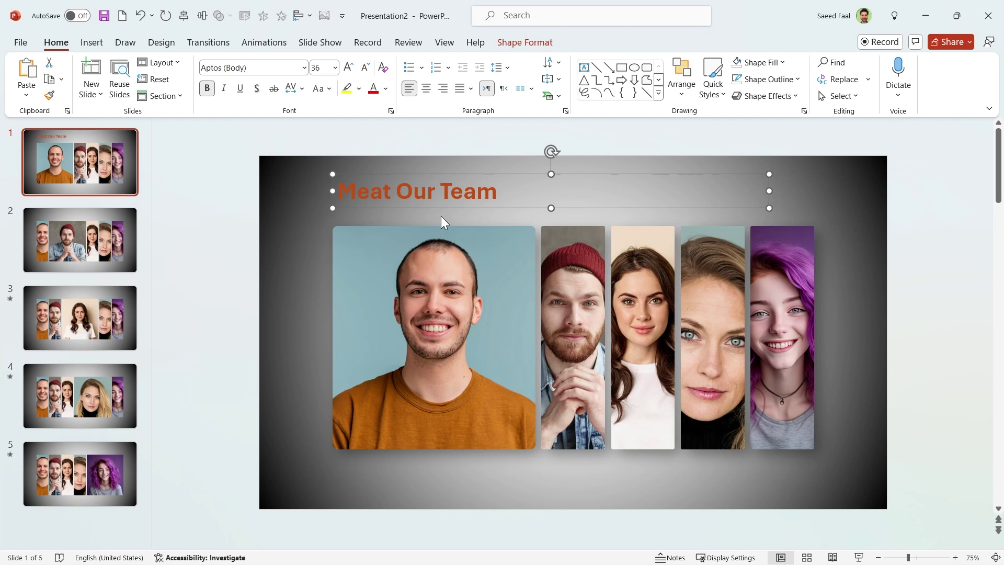
{"action": "left_click", "coordinate": [233, 293]}
{"action": "key", "text": "Page_Down"}
{"action": "key", "text": "Page_Down"}
{"action": "key", "text": "Page_Down"}
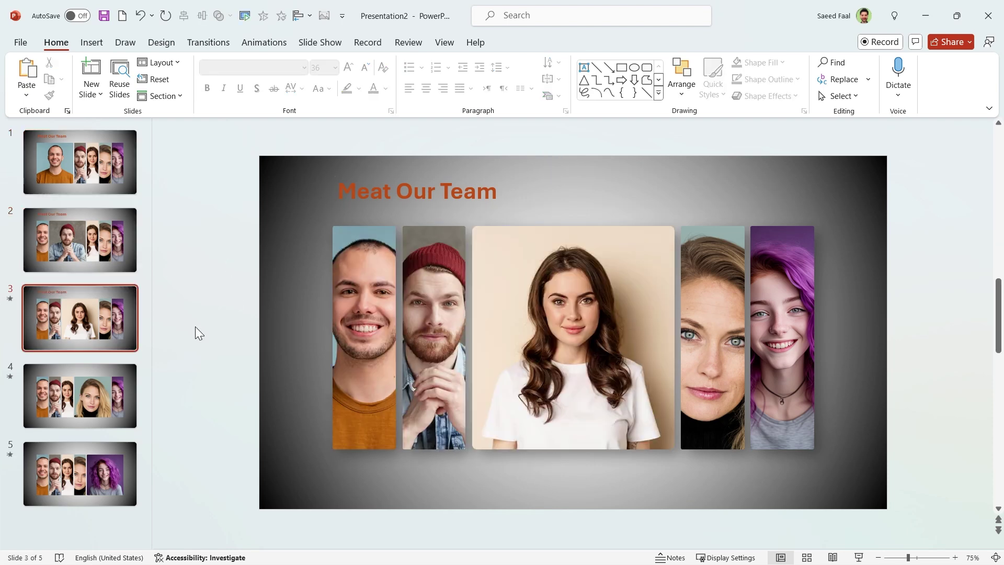
{"action": "key", "text": "Page_Down"}
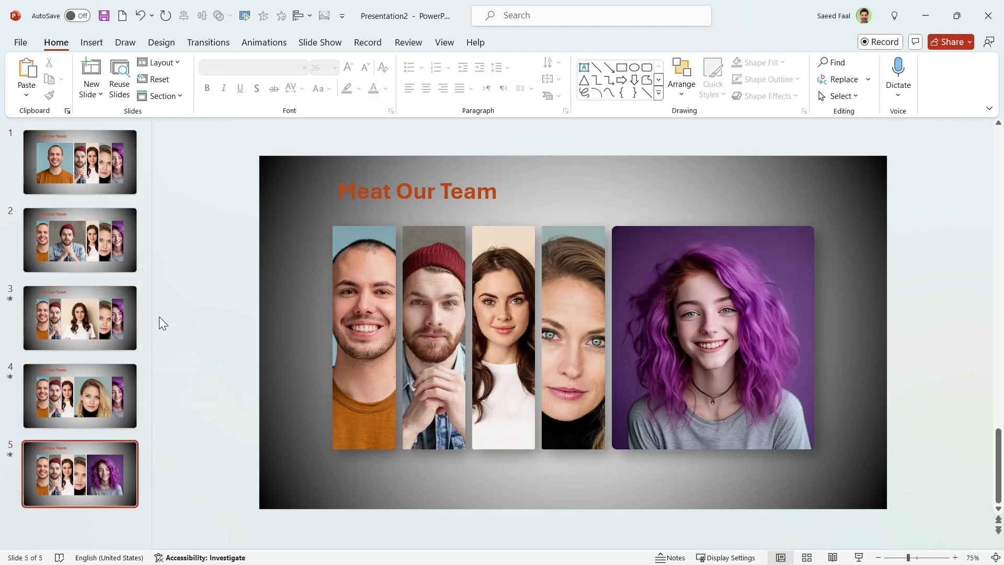
{"action": "left_click", "coordinate": [91, 164]}
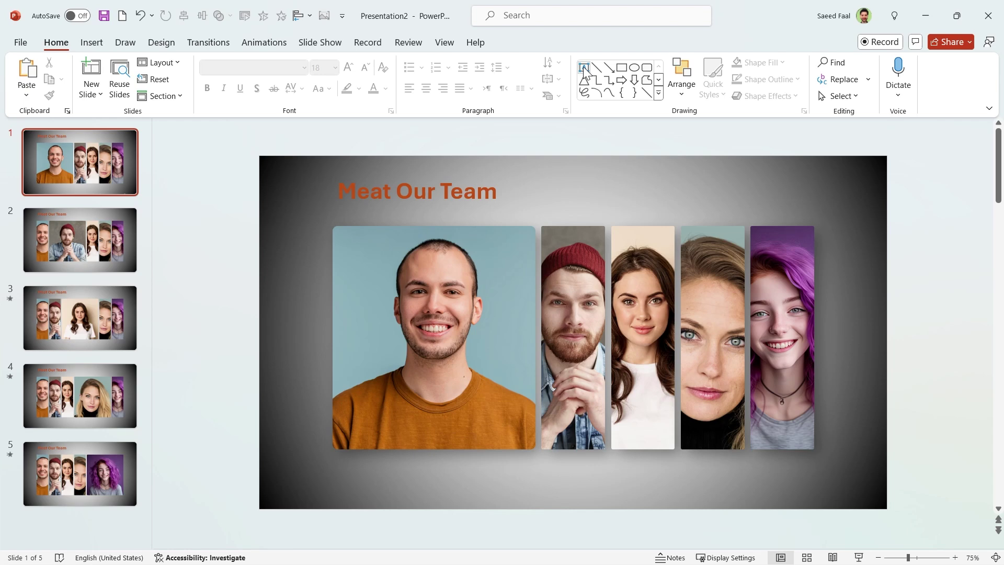
Step: Draw a text box on slide 1, paste the Executive Director caption, and set its height to 0.7"
{"action": "left_click", "coordinate": [584, 67]}
{"action": "left_click_drag", "start_coordinate": [559, 166], "coordinate": [700, 200]}
{"action": "type", "text": "Executive Director Saeed Faal"}
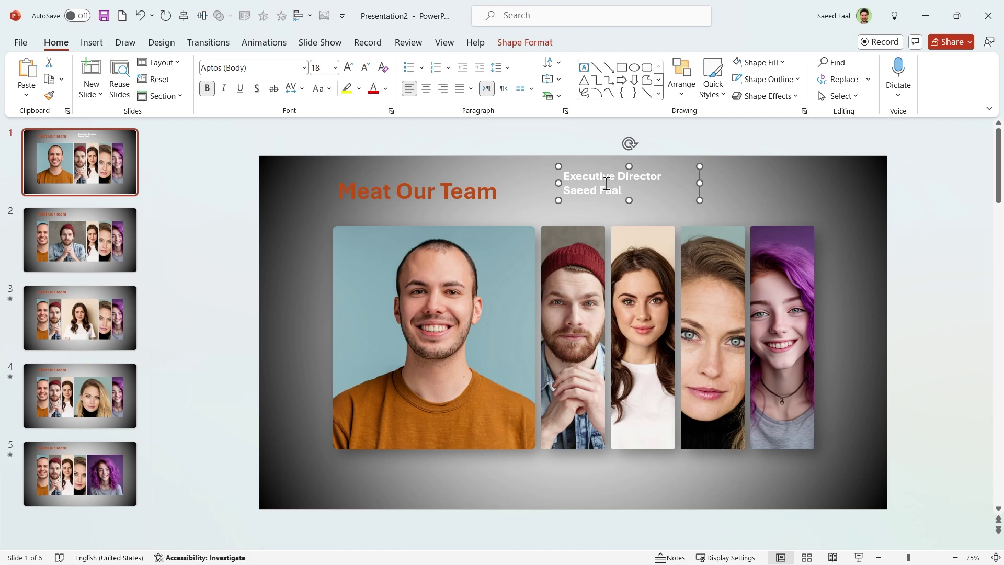
{"action": "left_click", "coordinate": [526, 42]}
{"action": "double_click", "coordinate": [828, 67]}
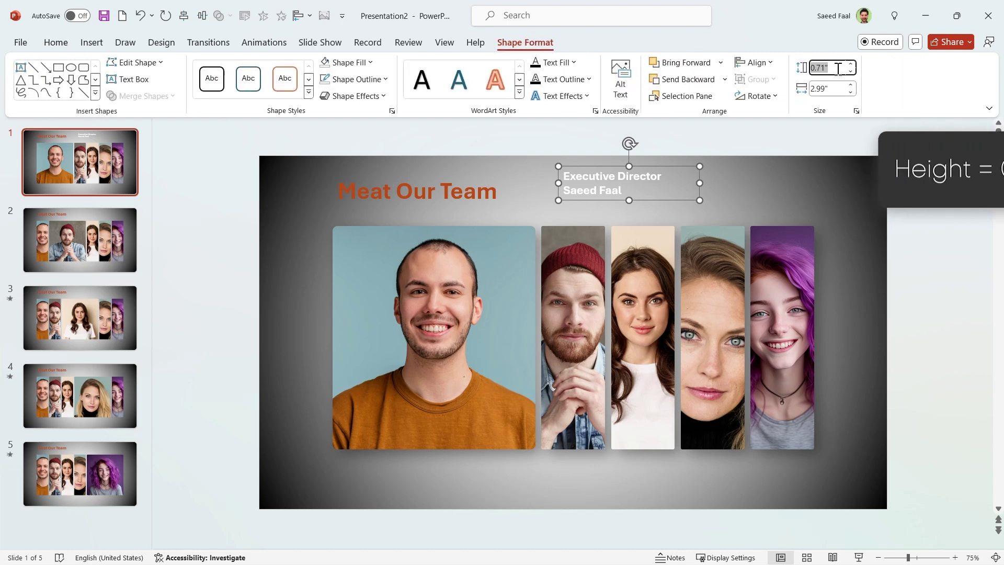
{"action": "type", "text": "0."}
{"action": "key", "text": "Return"}
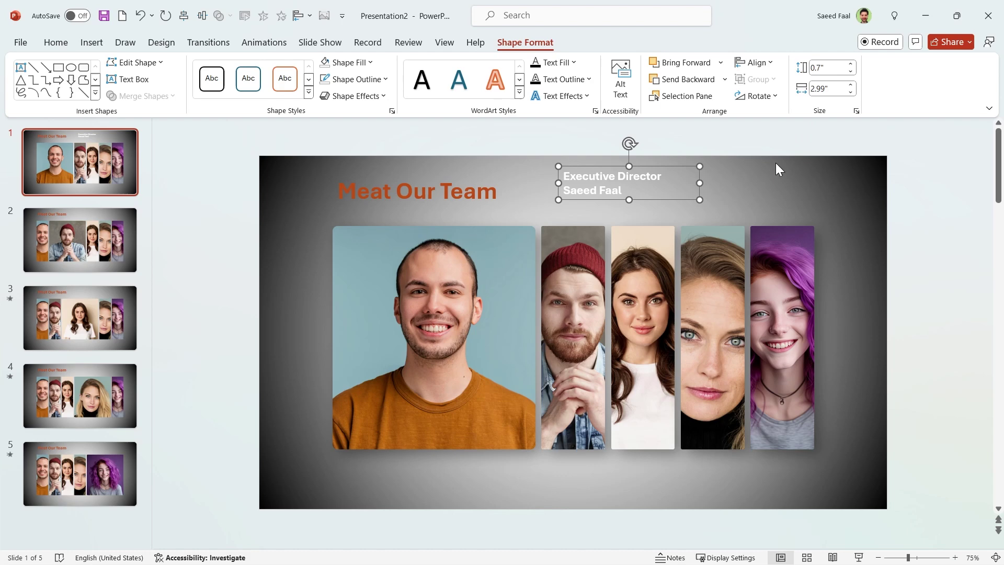
Step: Check the large photo's width and set the caption box width to match at 4.31"
{"action": "left_click", "coordinate": [518, 268]}
{"action": "left_click", "coordinate": [523, 43]}
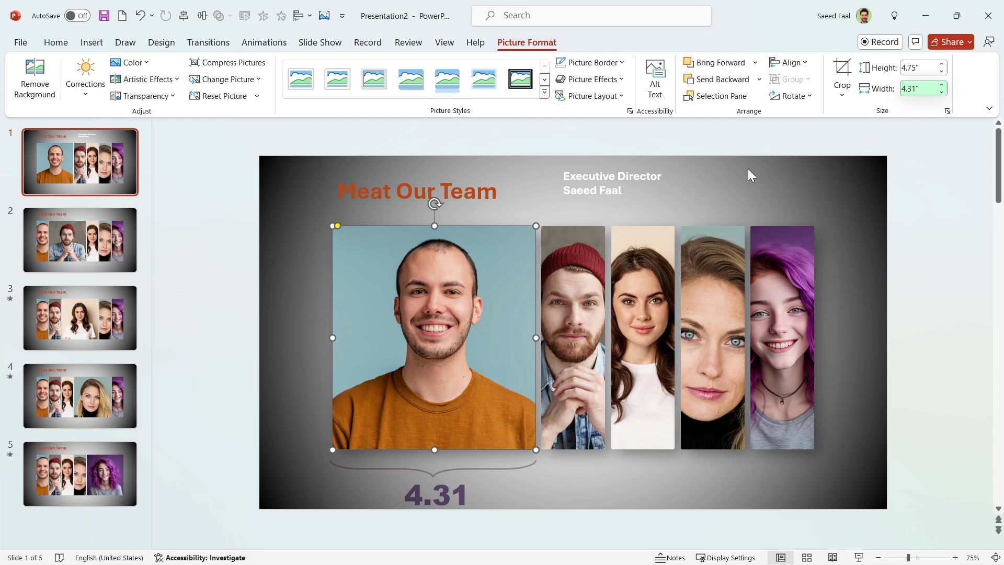
{"action": "left_click", "coordinate": [645, 169]}
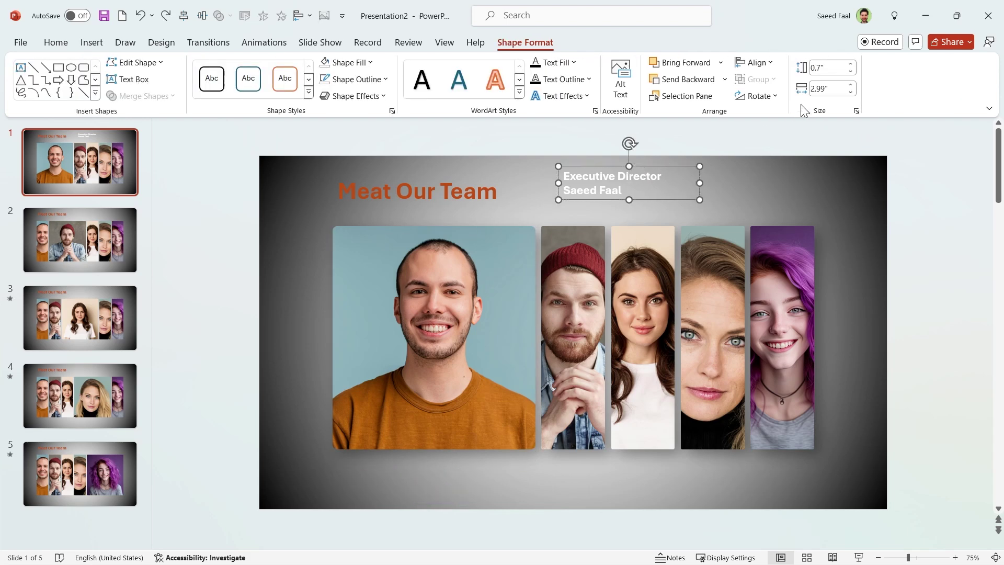
{"action": "double_click", "coordinate": [824, 89]}
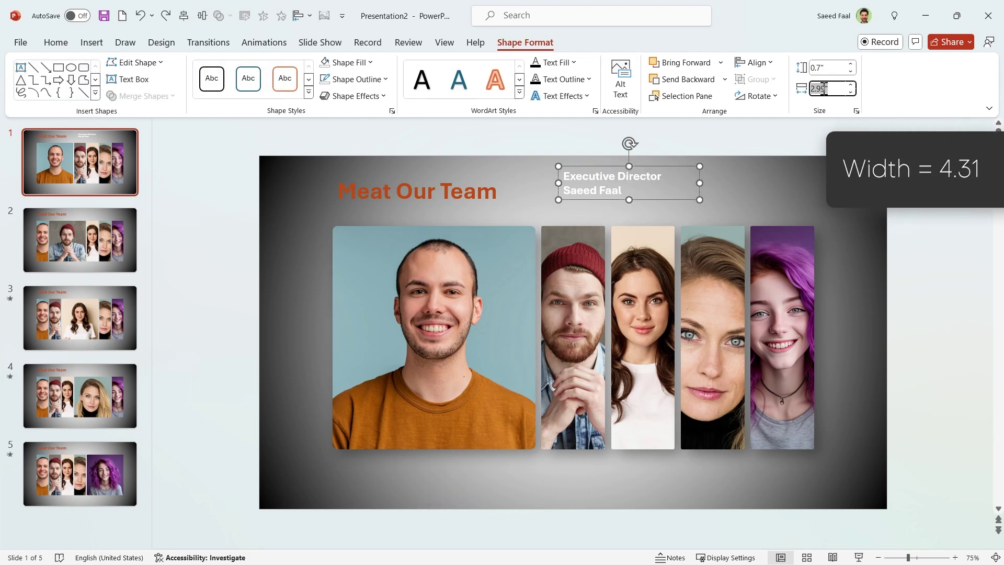
{"action": "type", "text": "4.31"}
{"action": "key", "text": "Return"}
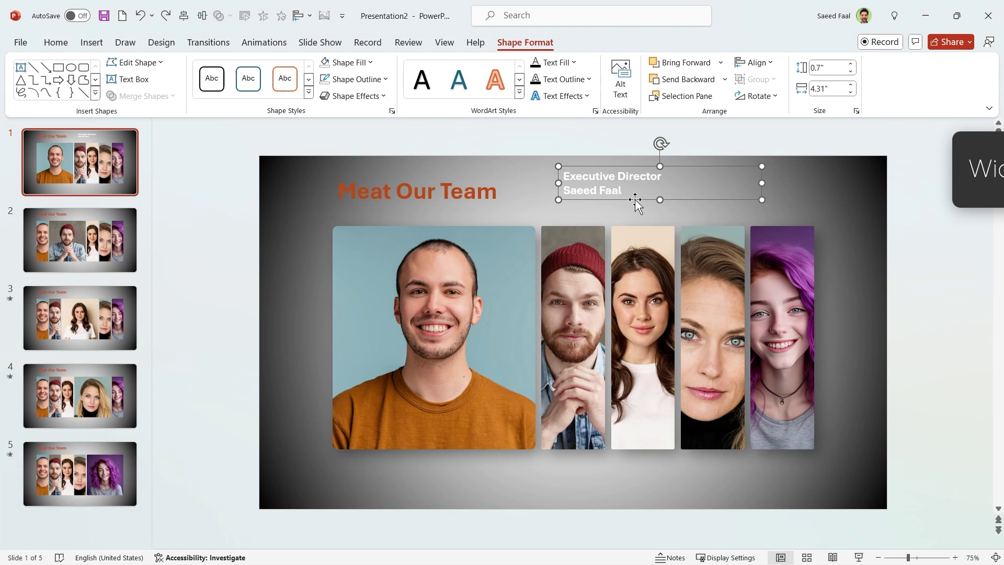
Step: Fill the caption box with a linear gradient running at 270°
{"action": "left_click", "coordinate": [392, 111]}
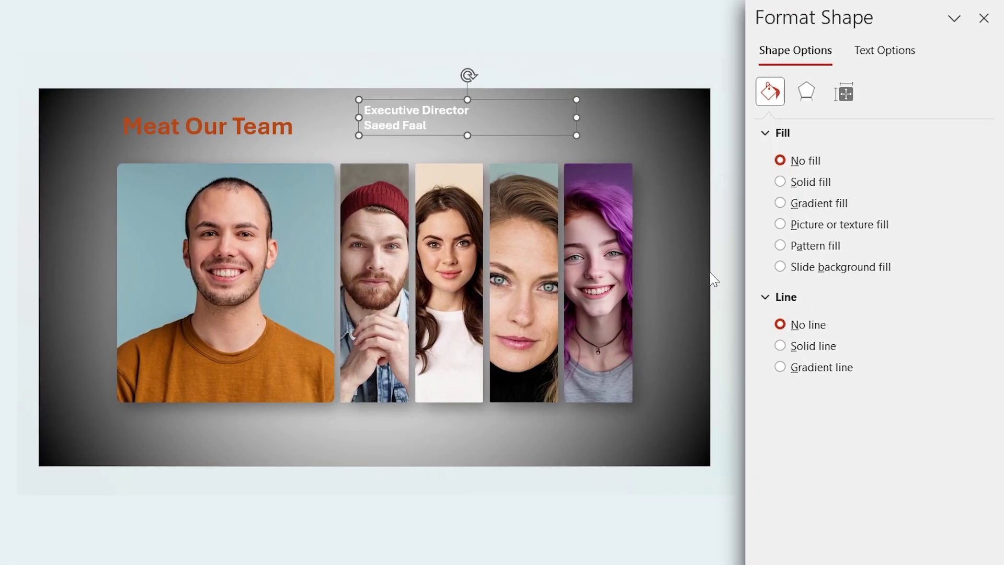
{"action": "left_click", "coordinate": [781, 203]}
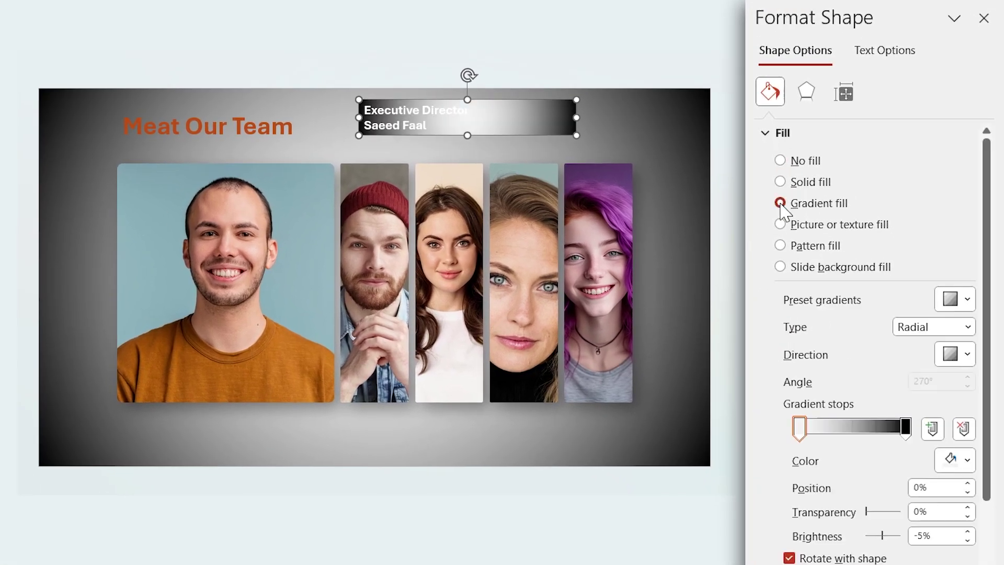
{"action": "left_click", "coordinate": [922, 322]}
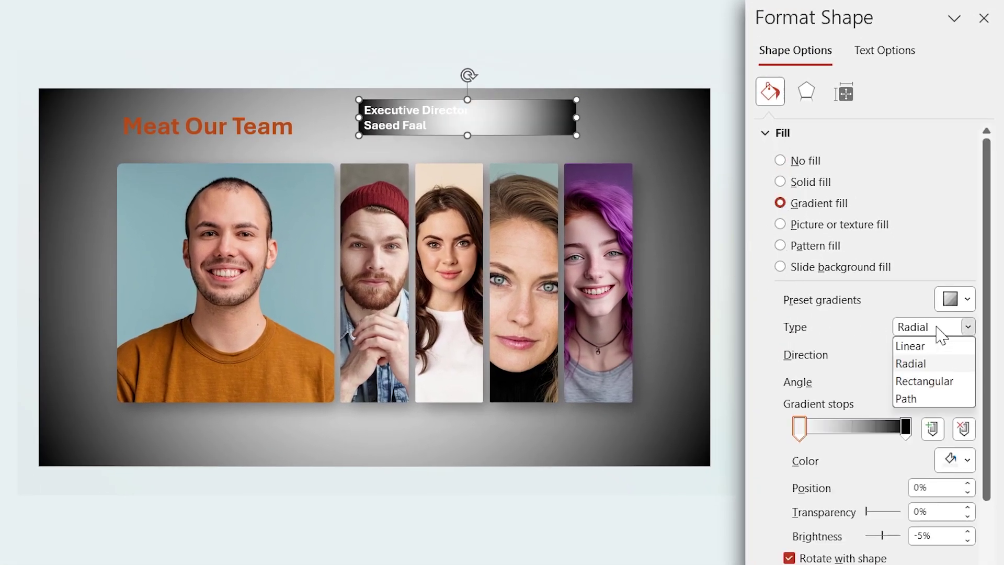
{"action": "left_click", "coordinate": [920, 345]}
{"action": "left_click", "coordinate": [948, 355]}
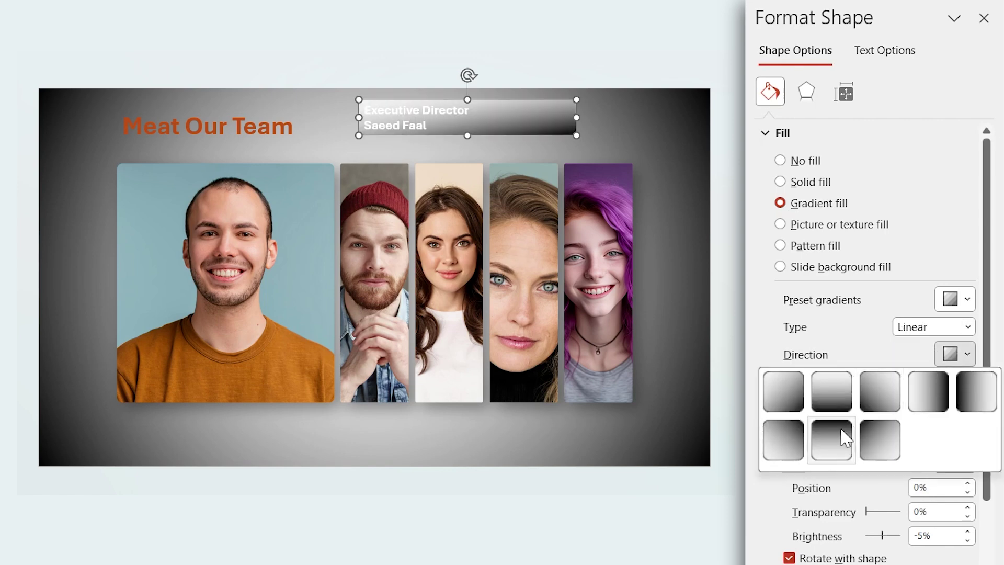
{"action": "left_click", "coordinate": [831, 449]}
Step: Set the gradient stop to black at 100% transparency and close Format Shape
{"action": "left_click", "coordinate": [802, 432]}
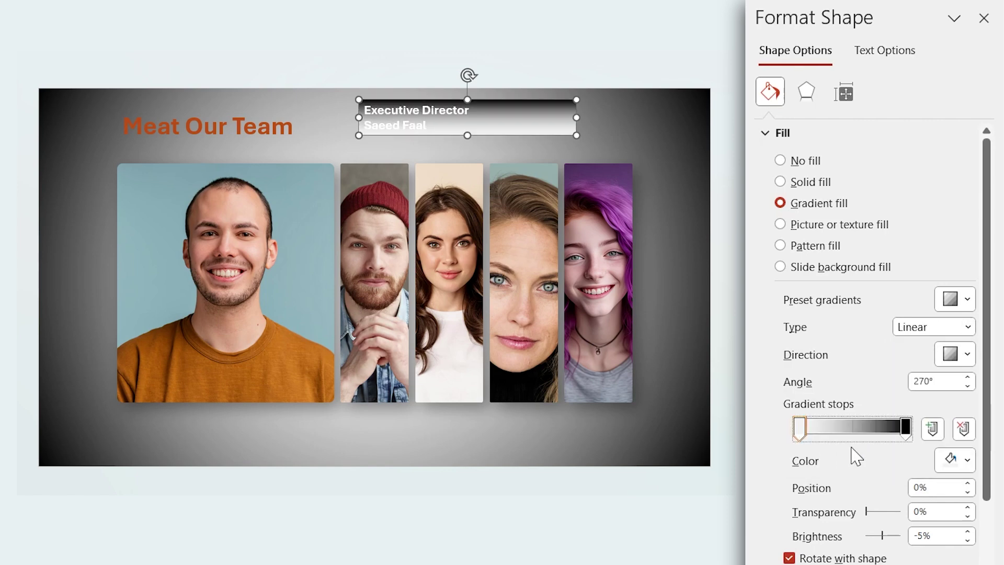
{"action": "left_click", "coordinate": [966, 460]}
{"action": "left_click", "coordinate": [877, 217]}
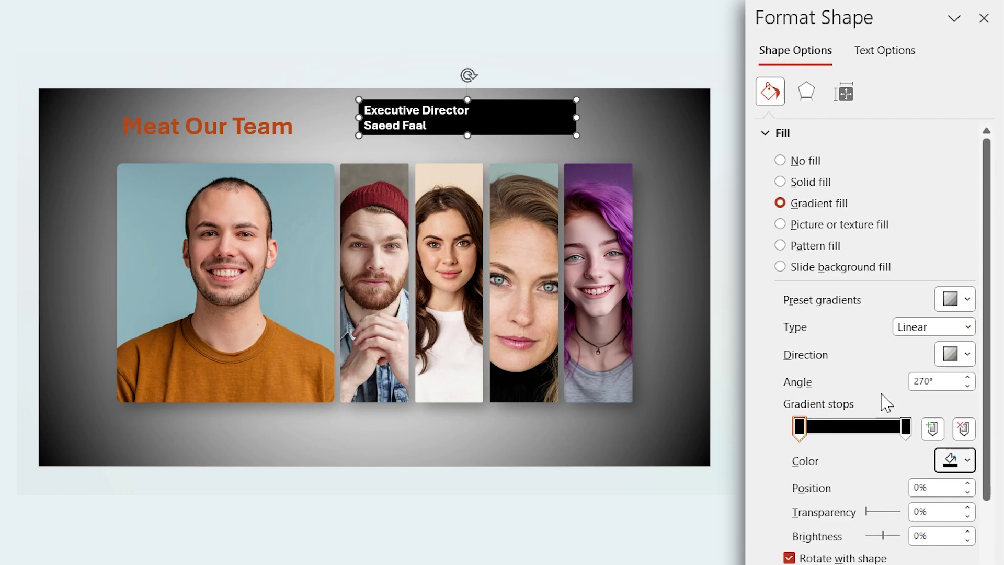
{"action": "left_click_drag", "start_coordinate": [867, 511], "coordinate": [936, 513]}
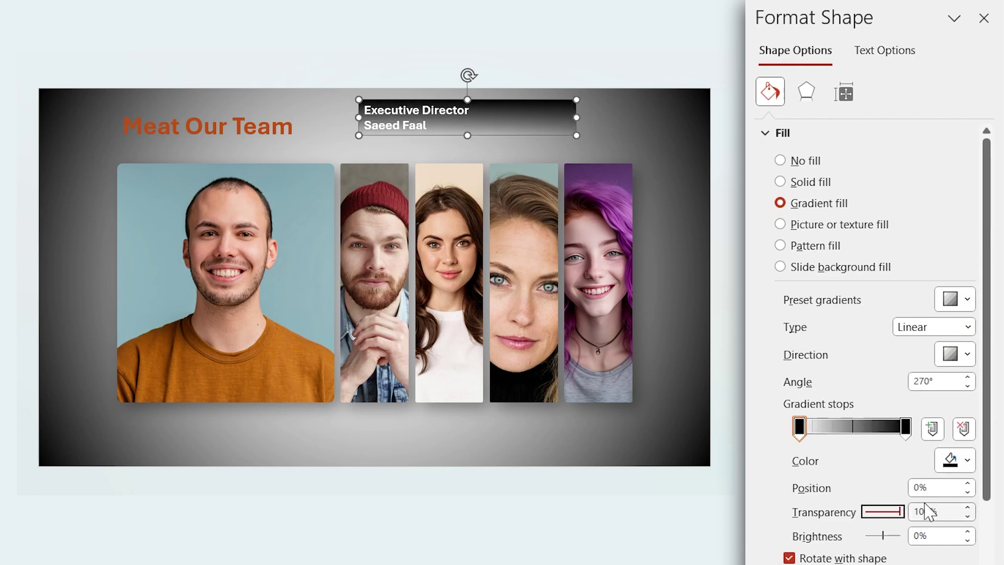
{"action": "left_click", "coordinate": [984, 18]}
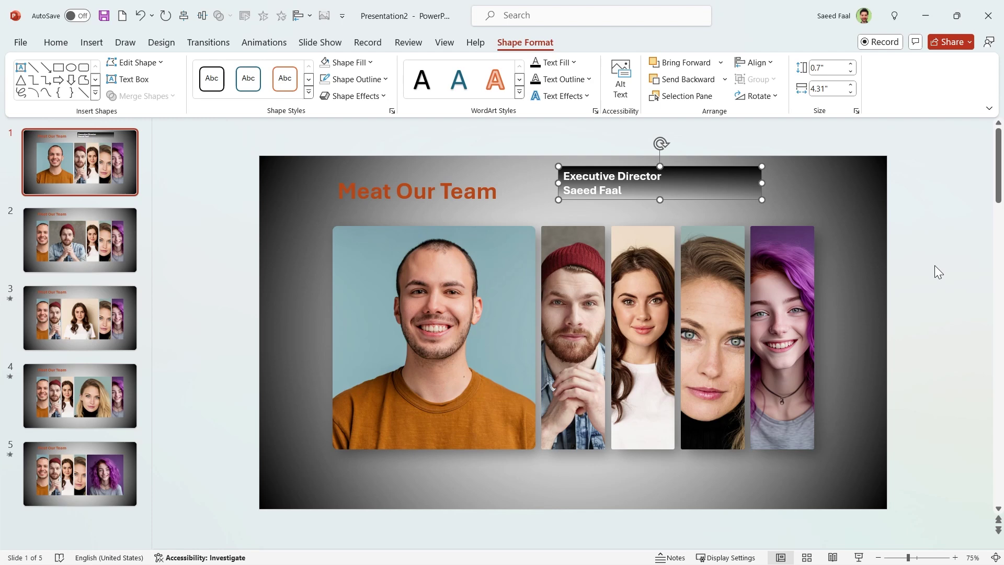
Step: Move the caption onto the first photo and align it flush to the photo's left and bottom edges
{"action": "left_click_drag", "start_coordinate": [714, 189], "coordinate": [585, 311]}
{"action": "key", "text": "ctrl"}
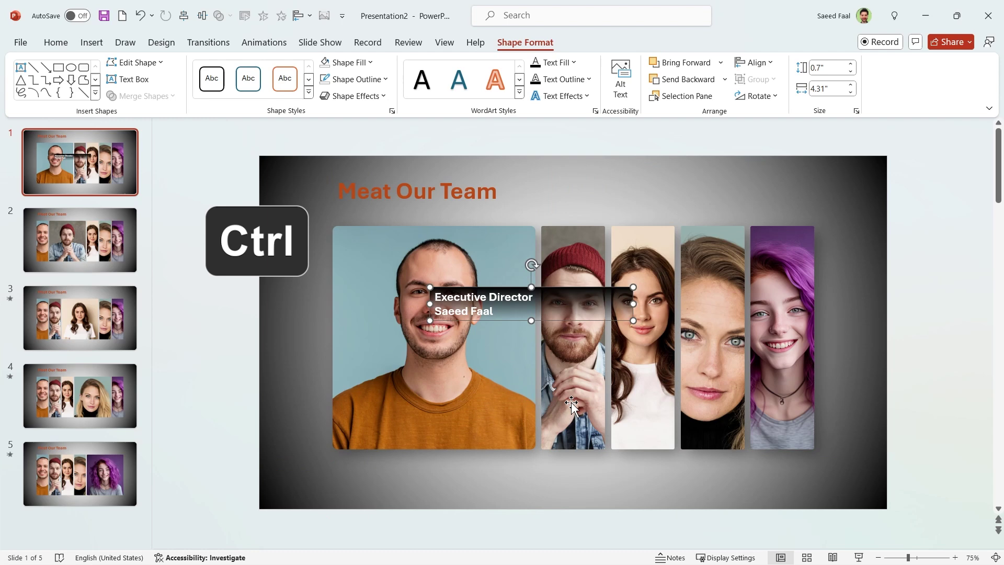
{"action": "left_click", "coordinate": [441, 386], "text": "ctrl"}
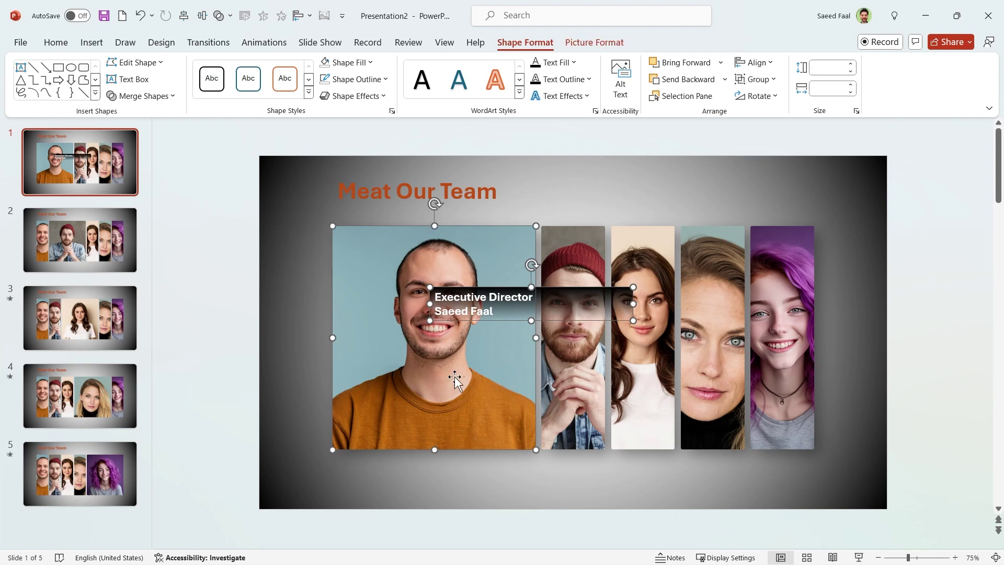
{"action": "left_click", "coordinate": [769, 70]}
{"action": "left_click", "coordinate": [770, 84]}
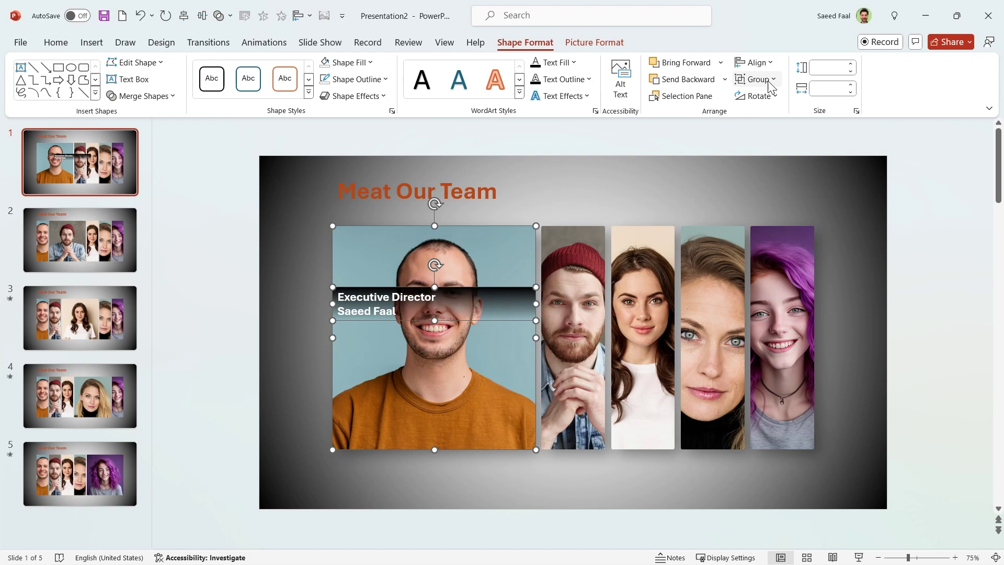
{"action": "left_click", "coordinate": [757, 62]}
{"action": "left_click", "coordinate": [773, 176]}
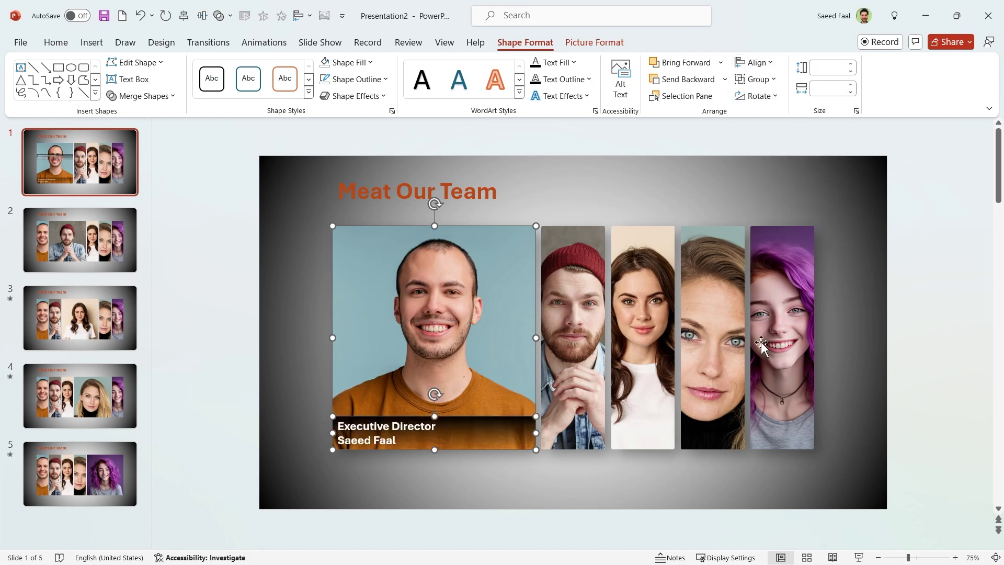
Step: Reselect the caption box and bring slide 2 into the editor
{"action": "left_click", "coordinate": [706, 481]}
{"action": "left_click", "coordinate": [454, 437]}
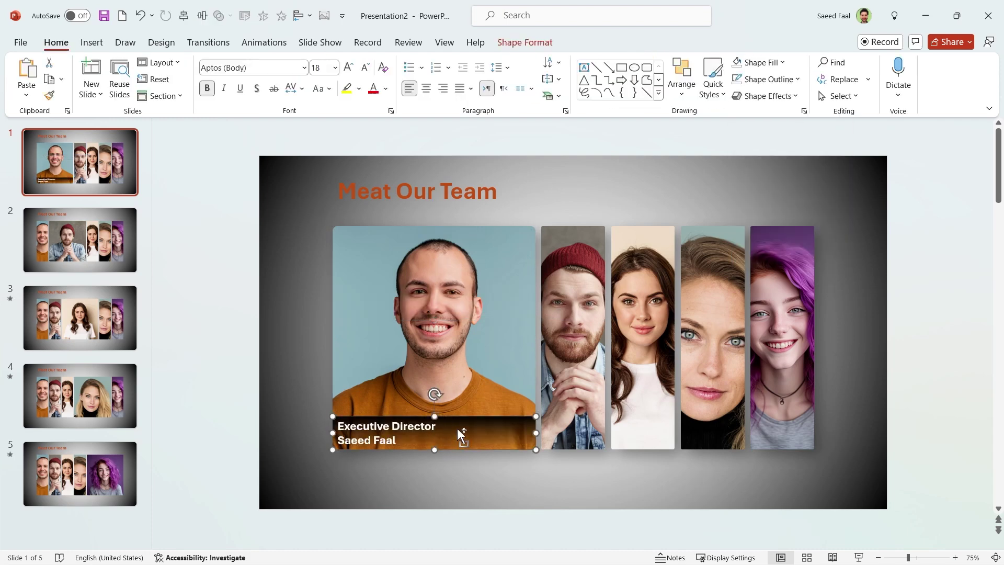
{"action": "left_click", "coordinate": [55, 244]}
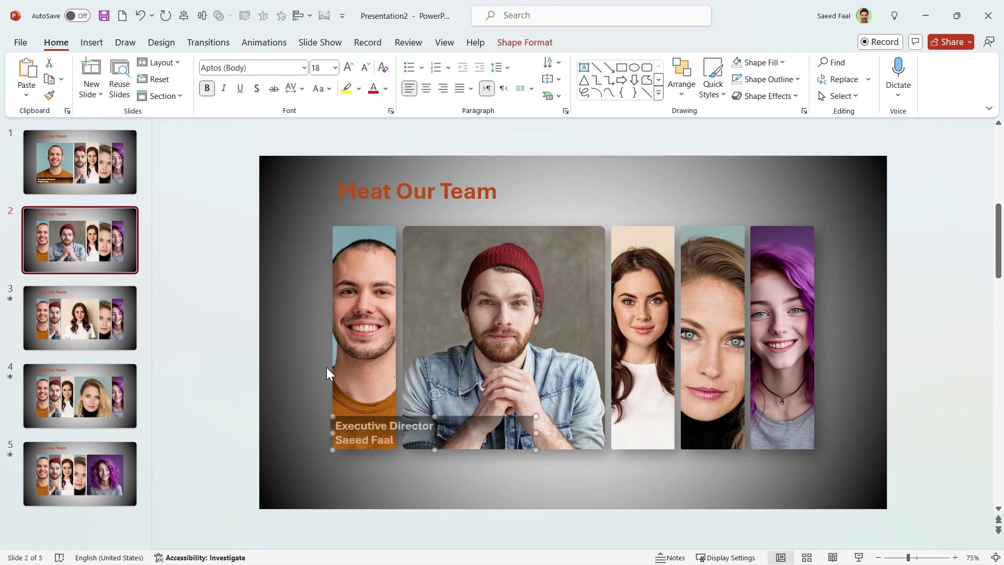
Step: Right-align the caption with the enlarged centre photo on slide 2
{"action": "left_click", "coordinate": [537, 355], "text": "shift"}
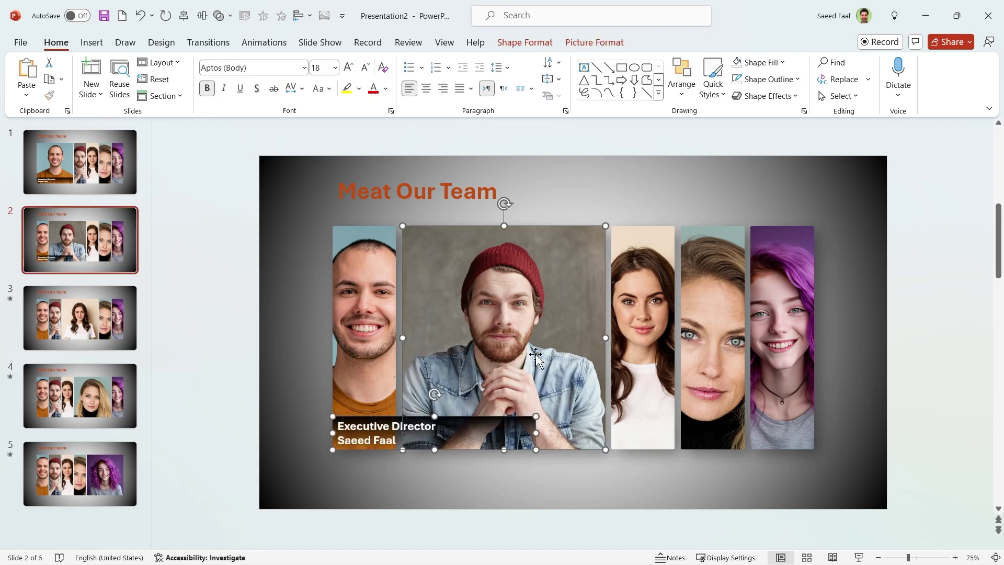
{"action": "left_click", "coordinate": [546, 46]}
{"action": "left_click", "coordinate": [760, 62]}
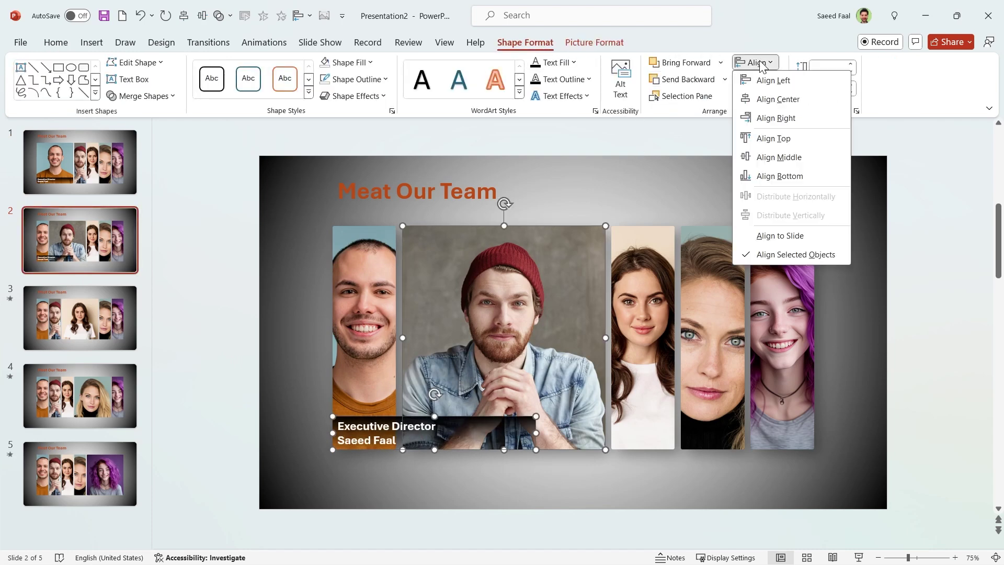
{"action": "left_click", "coordinate": [776, 118]}
Step: Change the caption title to 'Project Manager' and replace the person's first name
{"action": "triple_click", "coordinate": [451, 426]}
{"action": "type", "text": "Project "}
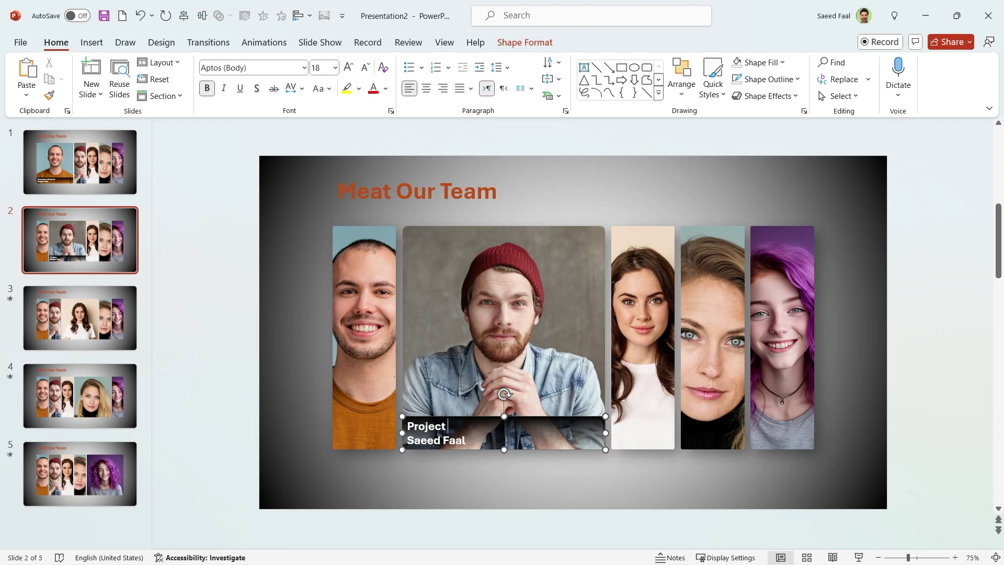
{"action": "type", "text": "Manager"}
{"action": "double_click", "coordinate": [426, 441]}
{"action": "type", "text": "David Martin"}
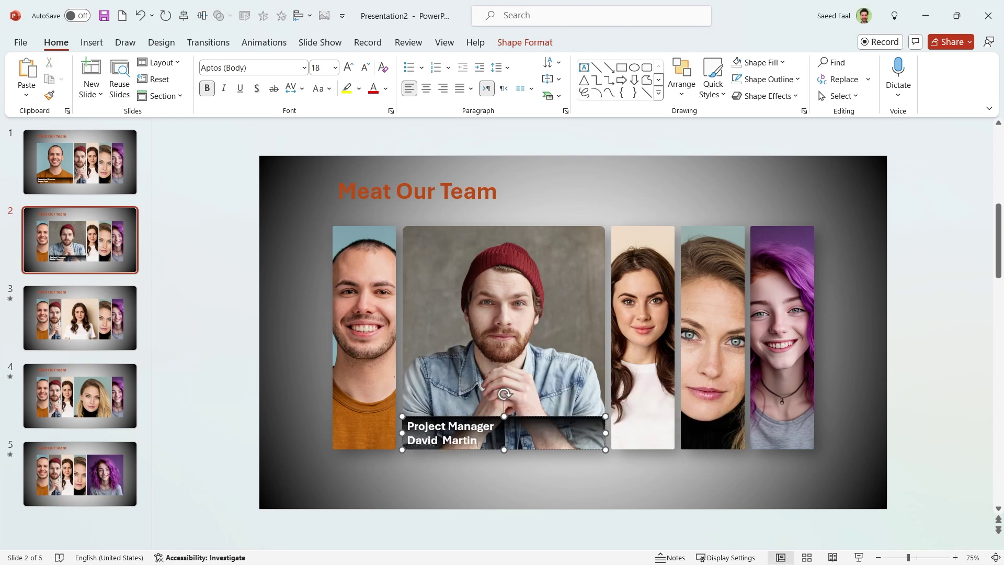
{"action": "scroll", "coordinate": [533, 476], "scroll_direction": "down", "scroll_amount": 3}
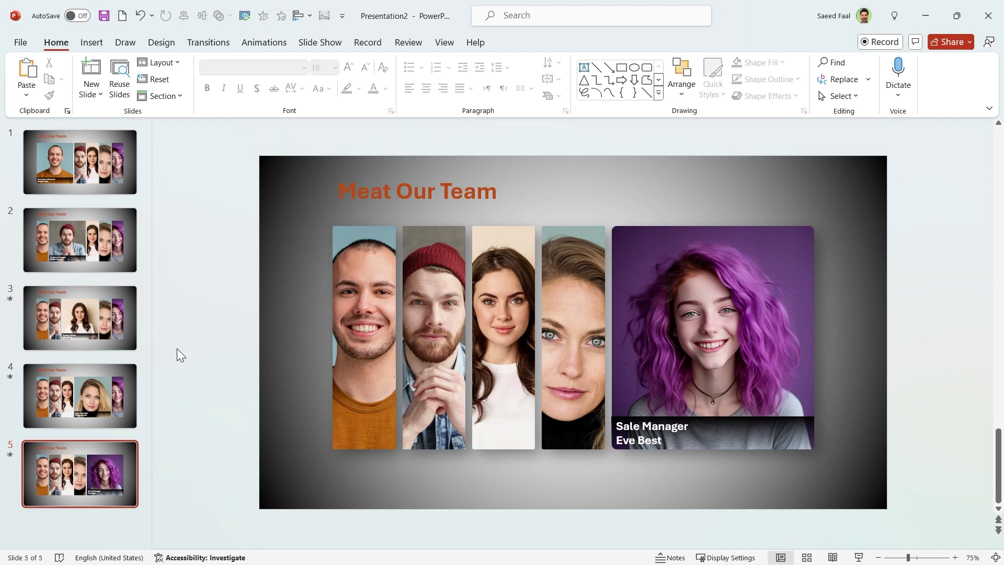
Step: Duplicate slide 1 and move all the portraits off the slide to the right
{"action": "left_click", "coordinate": [106, 190]}
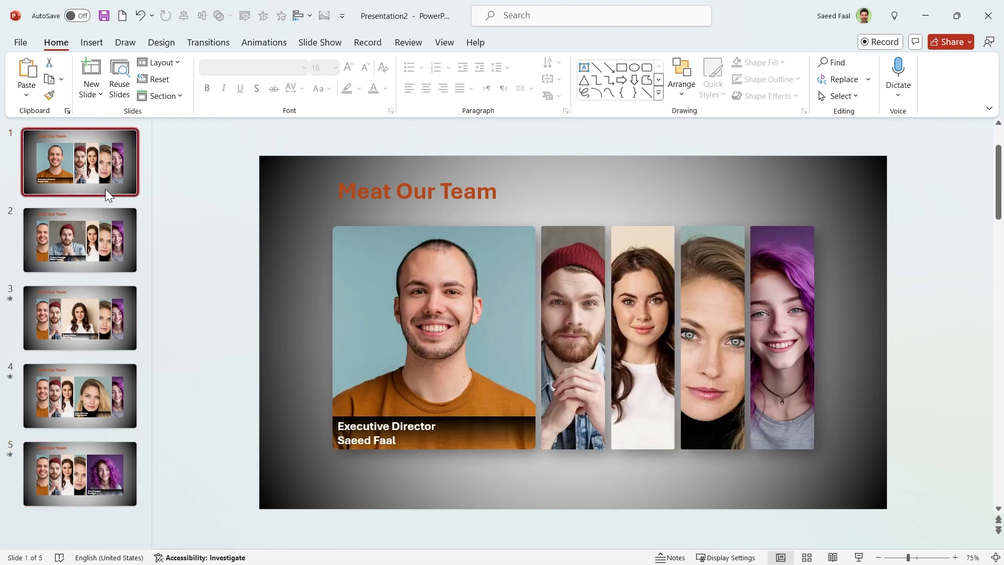
{"action": "key", "text": "ctrl+d"}
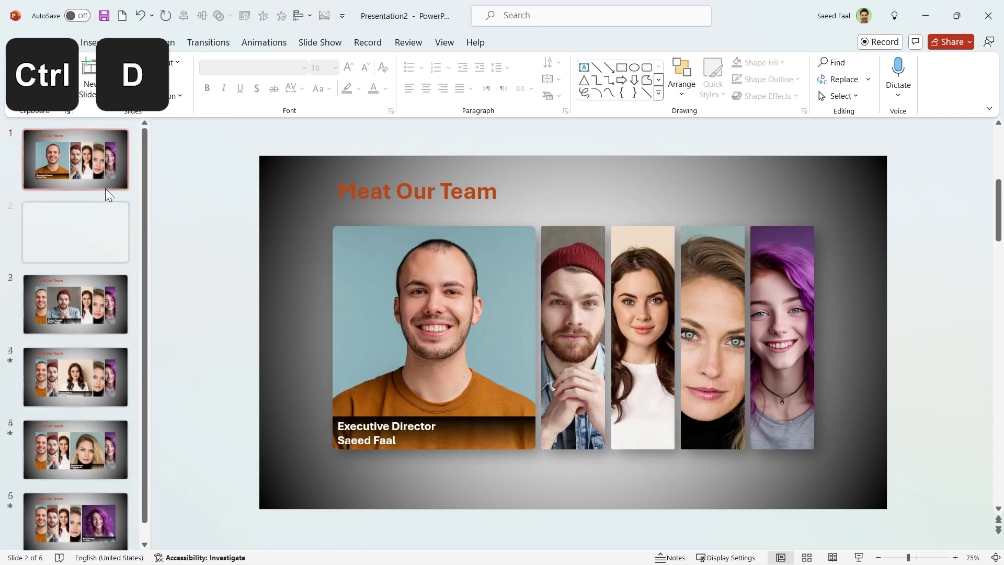
{"action": "left_click", "coordinate": [102, 159]}
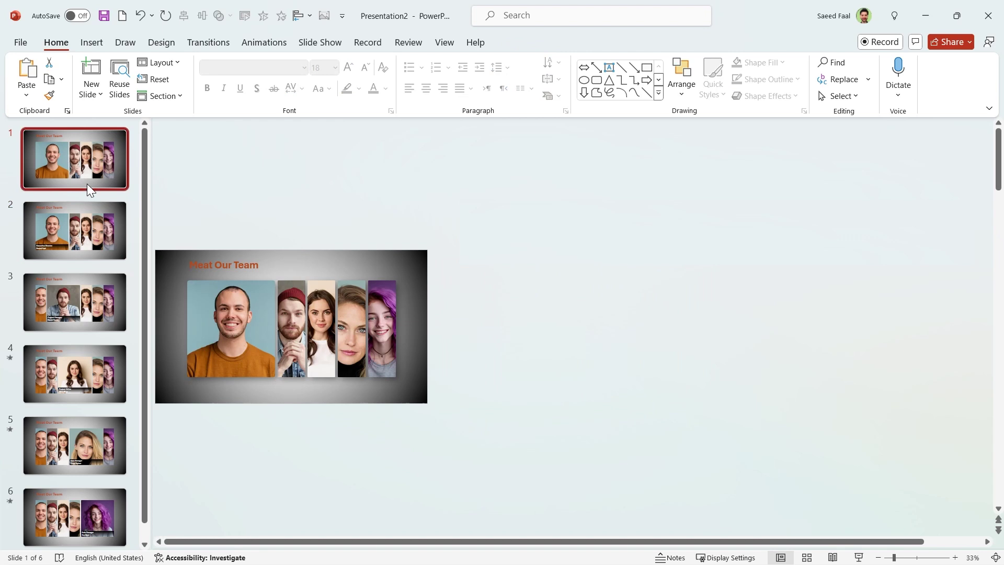
{"action": "left_click", "coordinate": [328, 390]}
{"action": "left_click", "coordinate": [355, 424]}
{"action": "left_click_drag", "start_coordinate": [458, 268], "coordinate": [159, 425]}
{"action": "left_click_drag", "start_coordinate": [200, 328], "coordinate": [463, 328]}
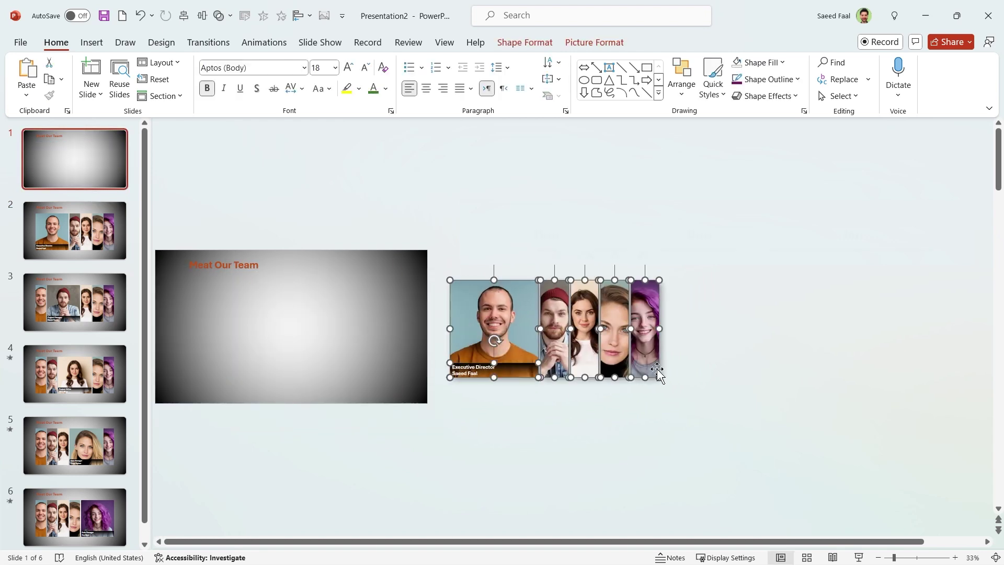
Step: Spread the offstage portraits apart at 1, 2, 4 and 8 unit gaps
{"action": "left_click", "coordinate": [707, 284]}
{"action": "left_click_drag", "start_coordinate": [707, 274], "coordinate": [567, 361]}
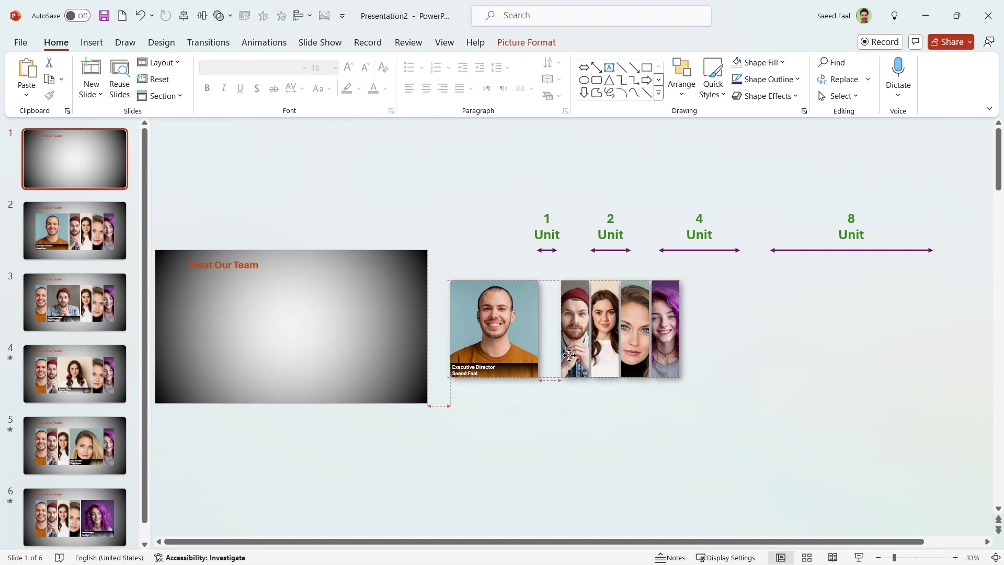
{"action": "left_click", "coordinate": [655, 426]}
{"action": "left_click_drag", "start_coordinate": [676, 312], "coordinate": [589, 384]}
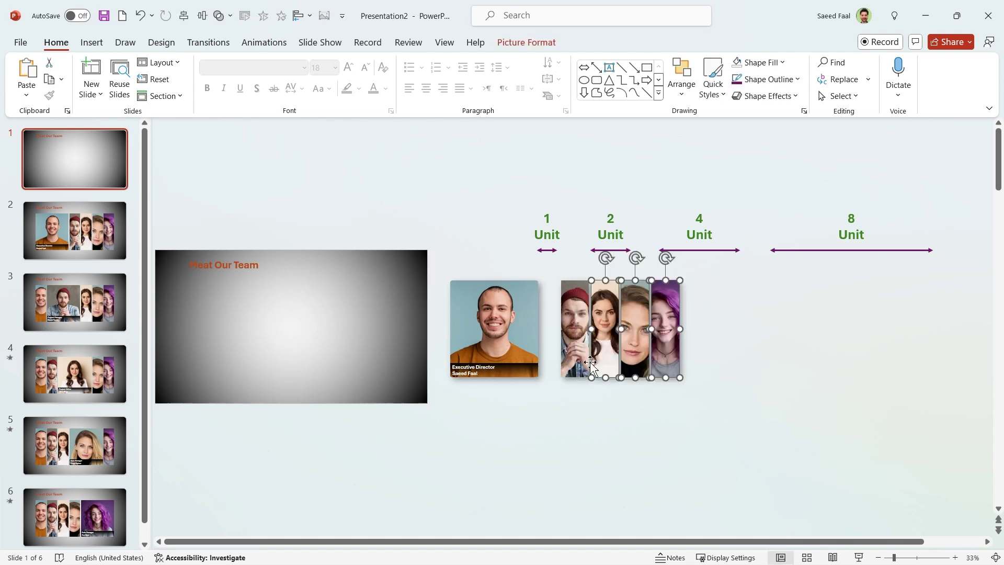
{"action": "left_click_drag", "start_coordinate": [635, 330], "coordinate": [675, 330]}
{"action": "left_click", "coordinate": [751, 292]}
{"action": "left_click_drag", "start_coordinate": [753, 298], "coordinate": [649, 404]}
{"action": "left_click_drag", "start_coordinate": [677, 335], "coordinate": [951, 338]}
{"action": "left_click", "coordinate": [729, 454]}
{"action": "left_click", "coordinate": [732, 455]}
Step: Move the Meat Our Team title up above the slide
{"action": "left_click", "coordinate": [242, 268]}
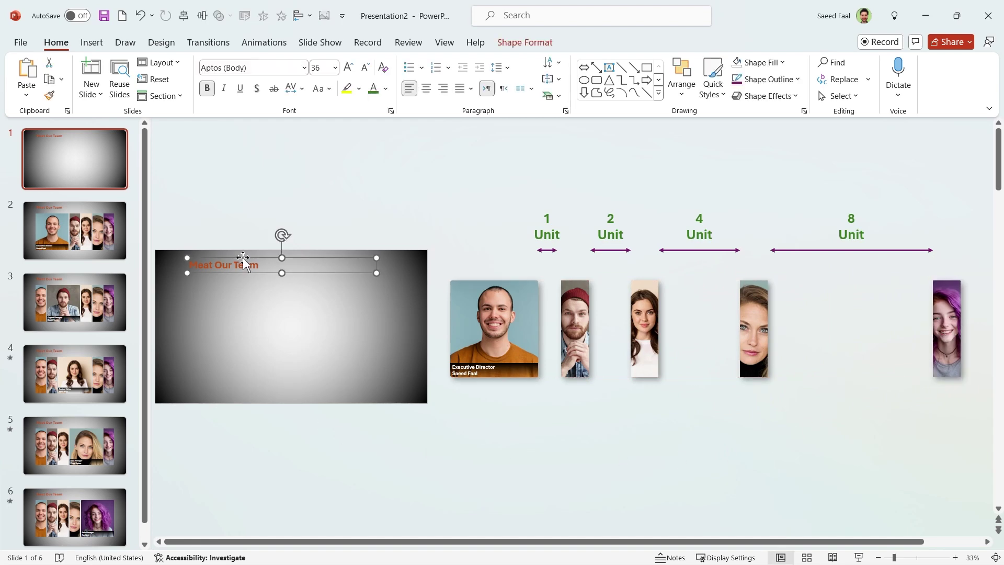
{"action": "left_click_drag", "start_coordinate": [243, 268], "coordinate": [242, 230]}
{"action": "left_click", "coordinate": [244, 484]}
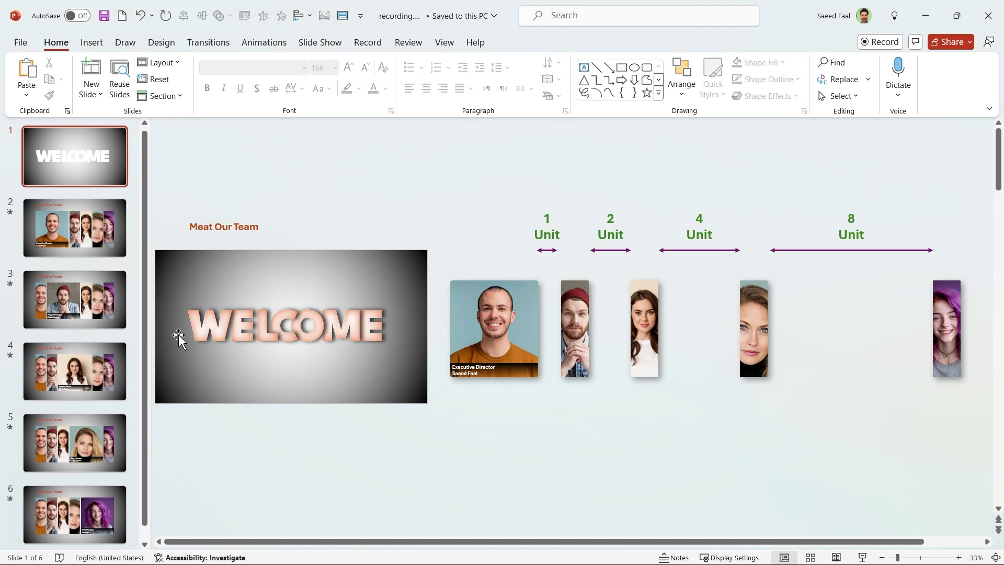
Step: Recolor slide 2's narrow portrait strips (beanie man, brunette, blonde) to Grayscale
{"action": "left_click", "coordinate": [95, 232]}
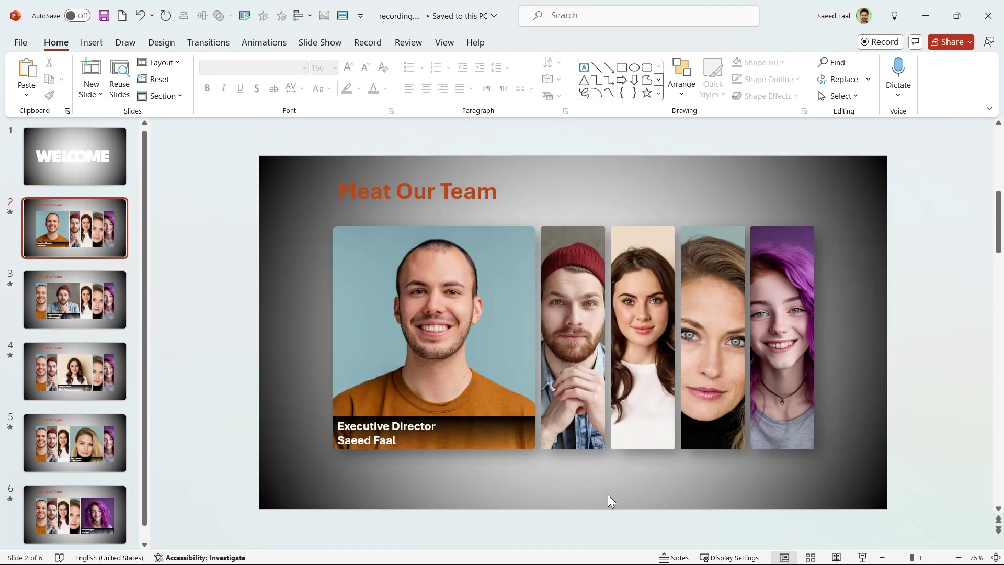
{"action": "key", "text": "ctrl"}
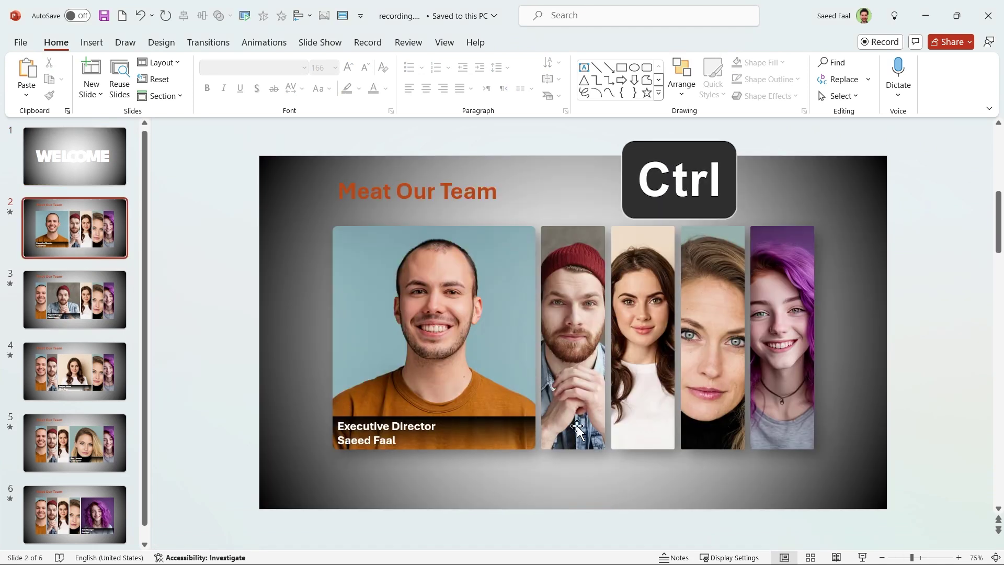
{"action": "left_click", "coordinate": [572, 337], "text": "ctrl"}
{"action": "left_click", "coordinate": [644, 361], "text": "ctrl"}
{"action": "left_click", "coordinate": [735, 358], "text": "ctrl"}
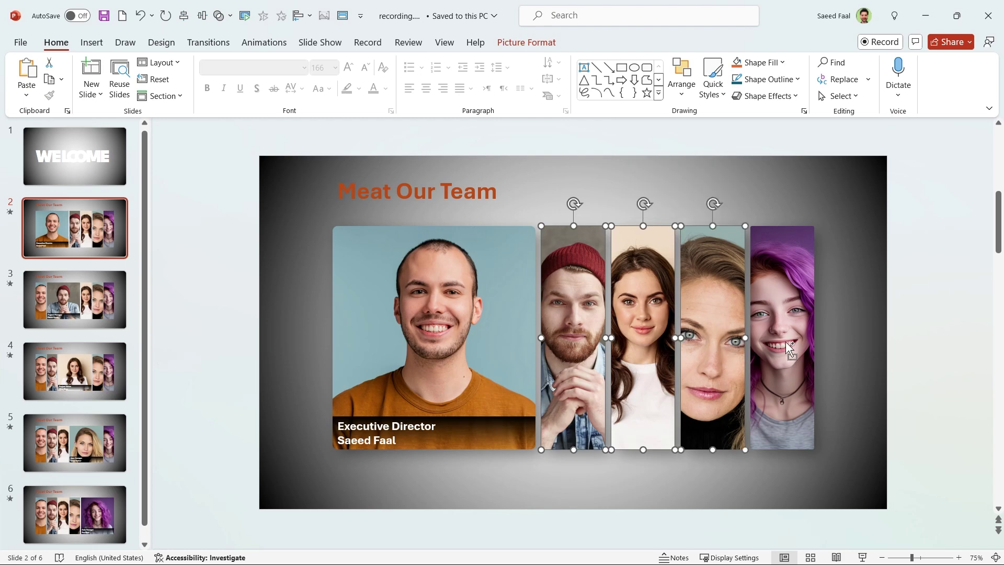
{"action": "left_click", "coordinate": [538, 45]}
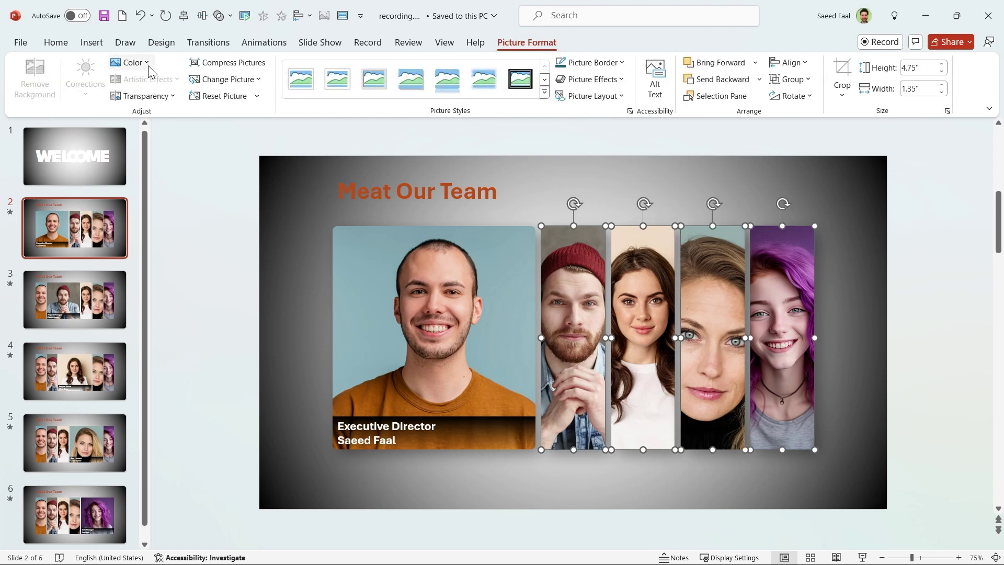
{"action": "left_click", "coordinate": [131, 62]}
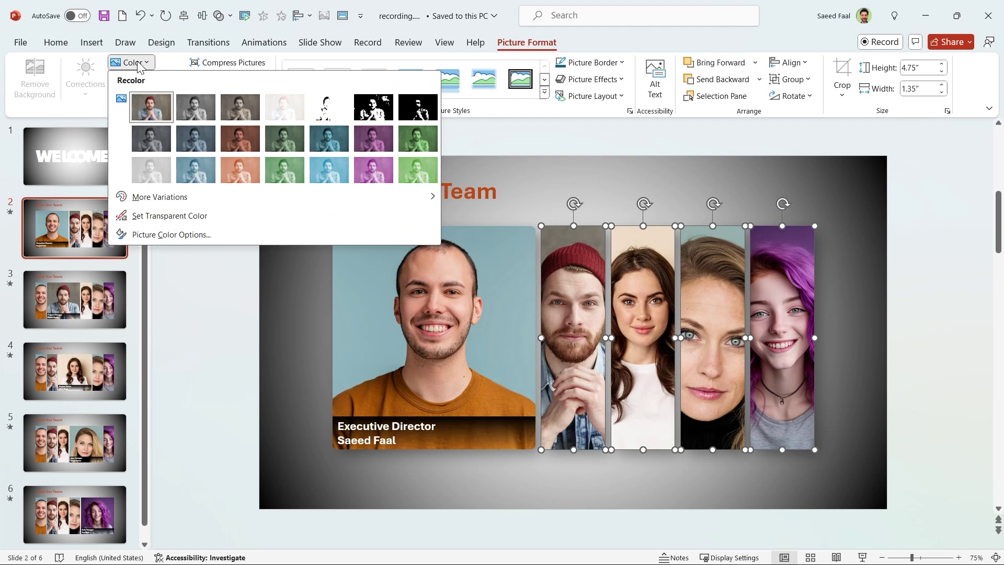
{"action": "left_click", "coordinate": [190, 107]}
{"action": "left_click", "coordinate": [211, 226]}
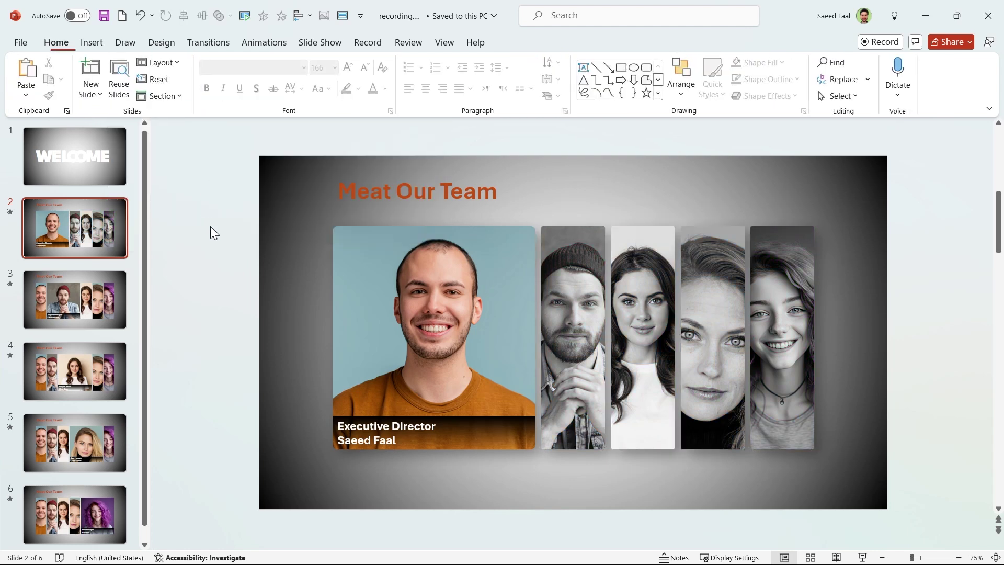
{"action": "scroll", "coordinate": [200, 233], "scroll_direction": "down", "scroll_amount": 2}
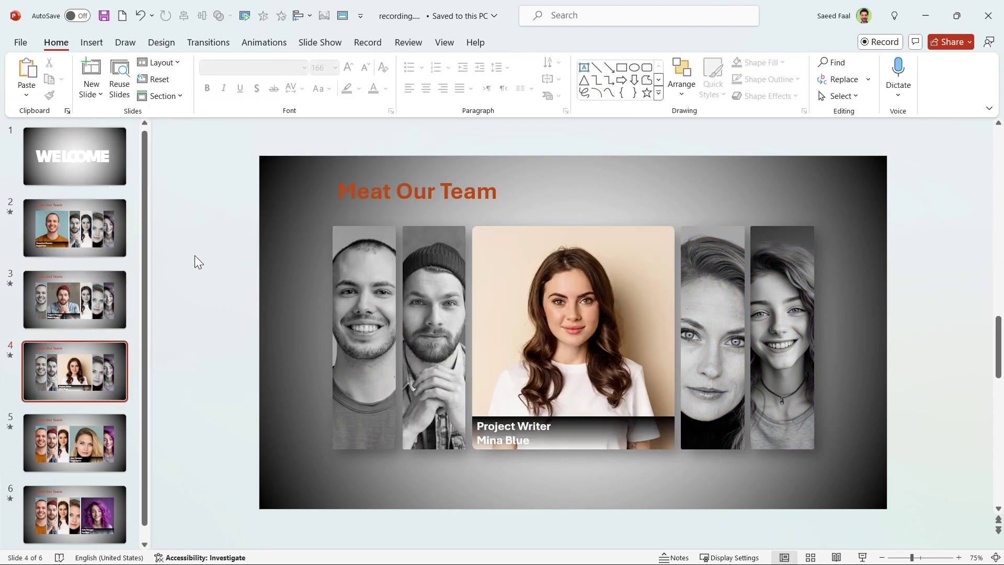
{"action": "scroll", "coordinate": [197, 303], "scroll_direction": "down", "scroll_amount": 2}
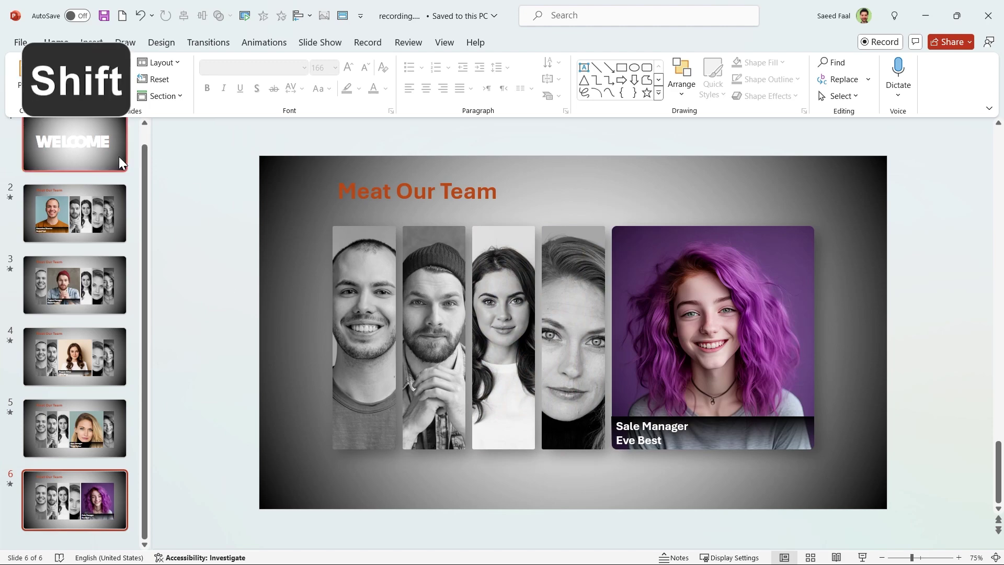
Step: Apply the Morph transition to slides 1 through 6
{"action": "left_click", "coordinate": [114, 158], "text": "shift"}
{"action": "left_click", "coordinate": [101, 517], "text": "shift"}
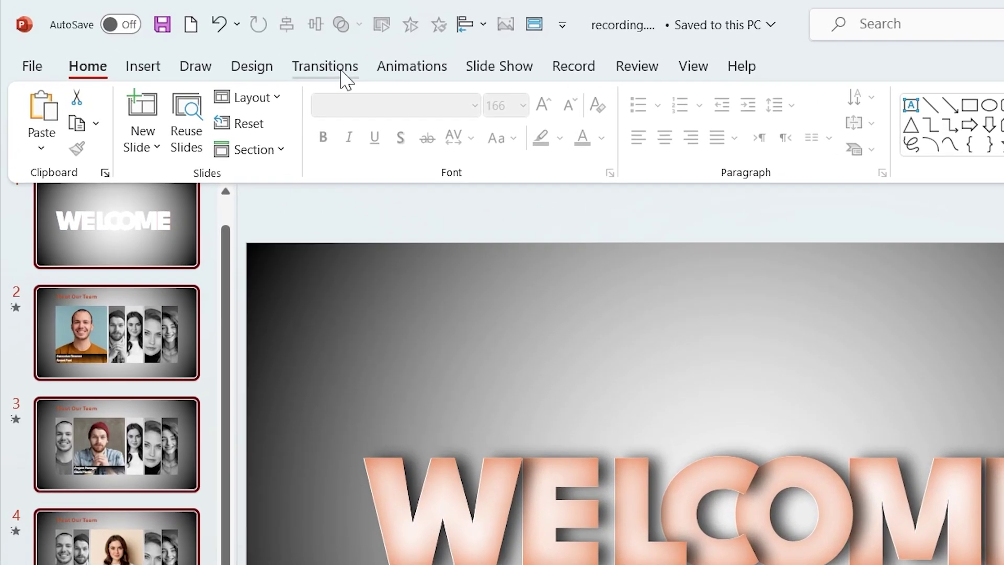
{"action": "left_click", "coordinate": [341, 73]}
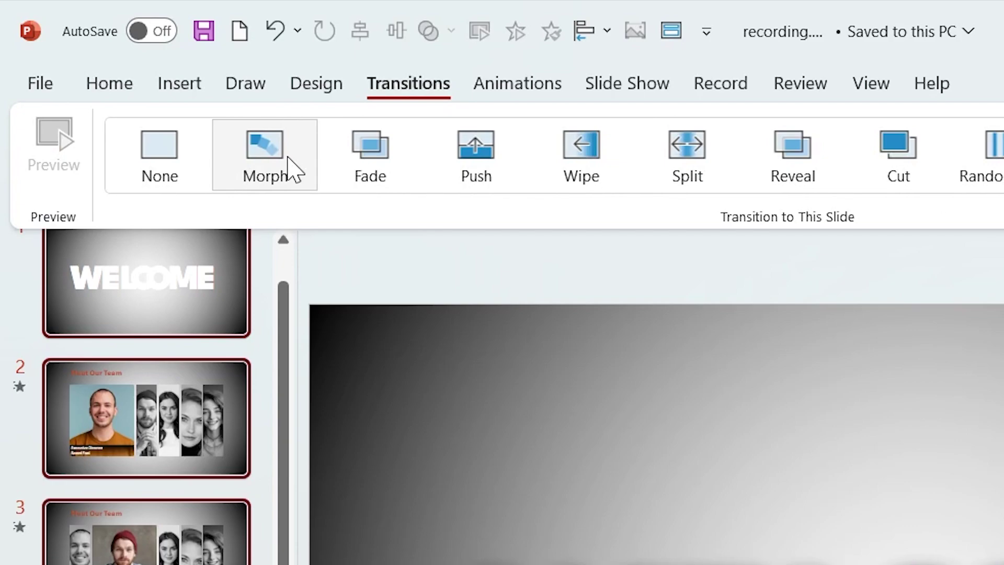
{"action": "left_click", "coordinate": [289, 169]}
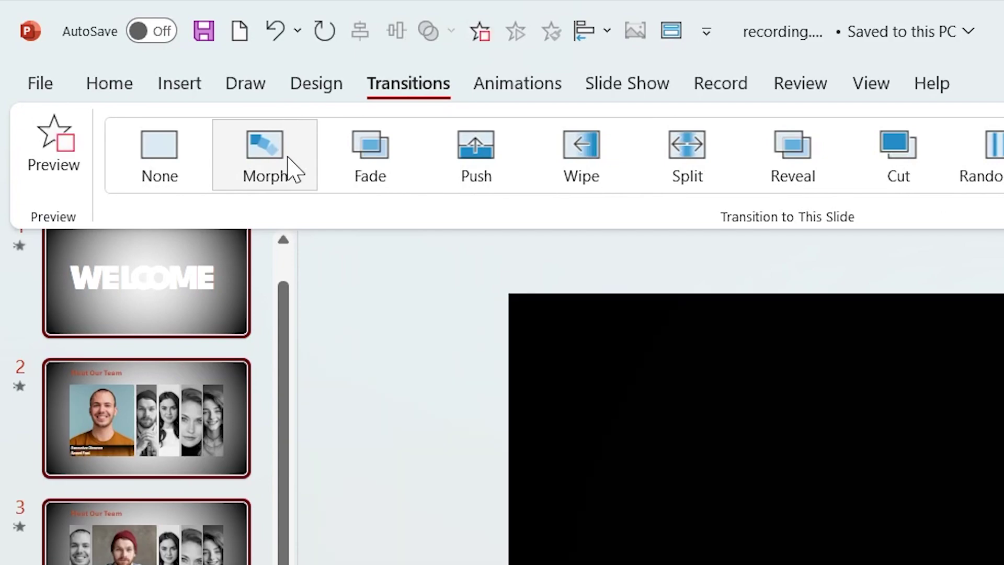